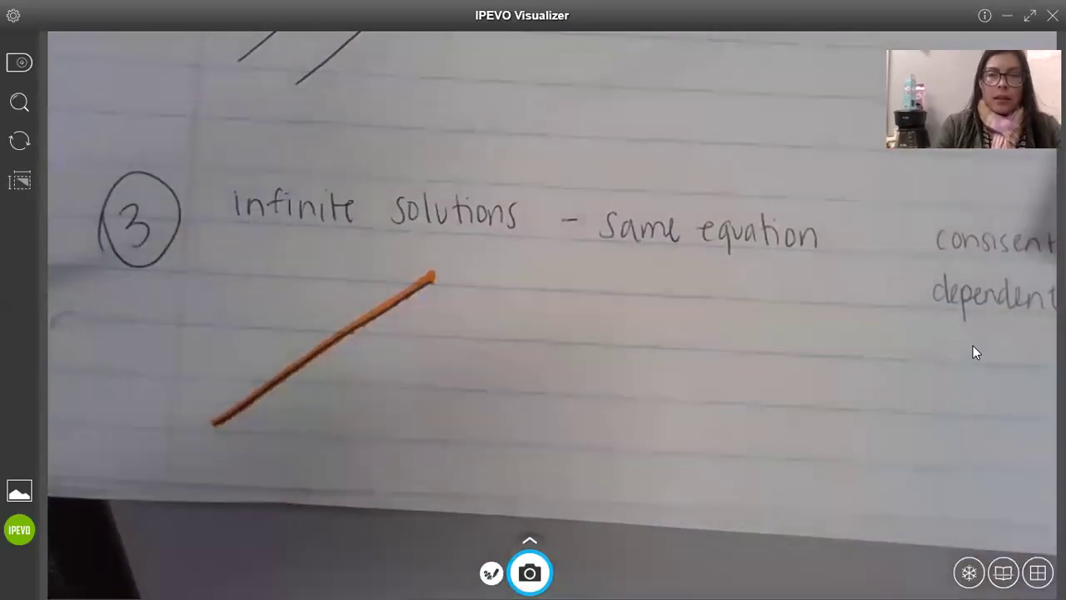
# Switch to the Desmos calculator and examine where −10x − 6y = 16 and y = 4 intersect, then return to the IXL problem.
pyautogui.hotkey('alt', 'Tab')
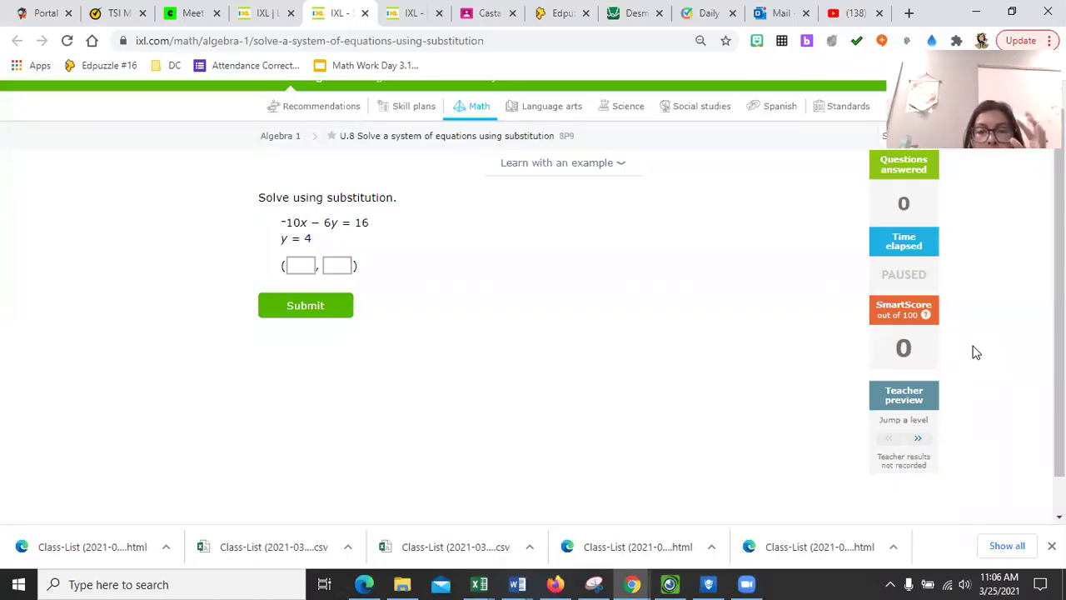
pyautogui.click(707, 583)
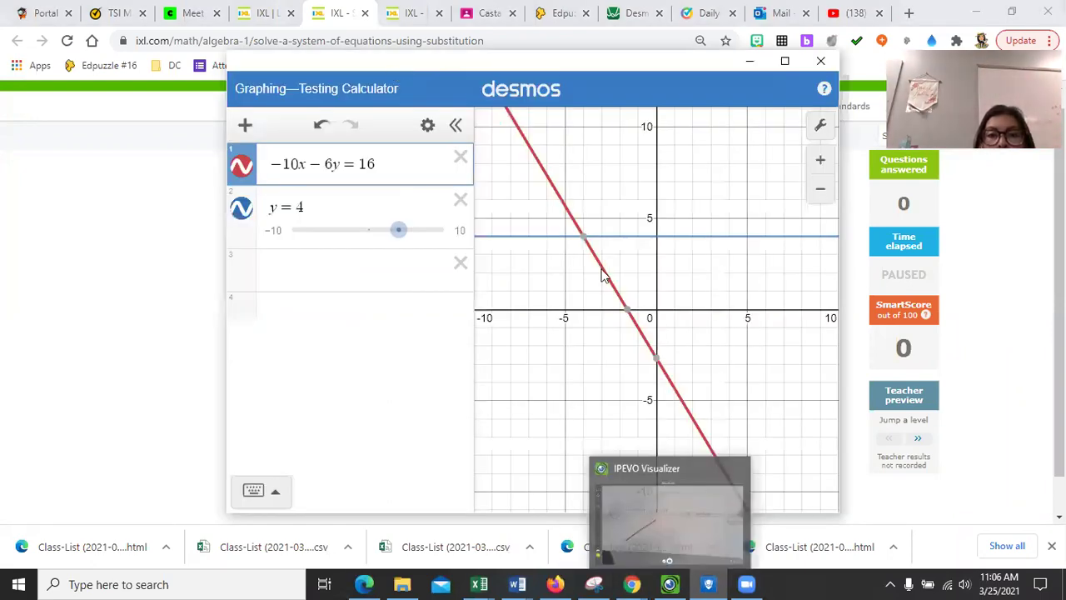
pyautogui.click(582, 244)
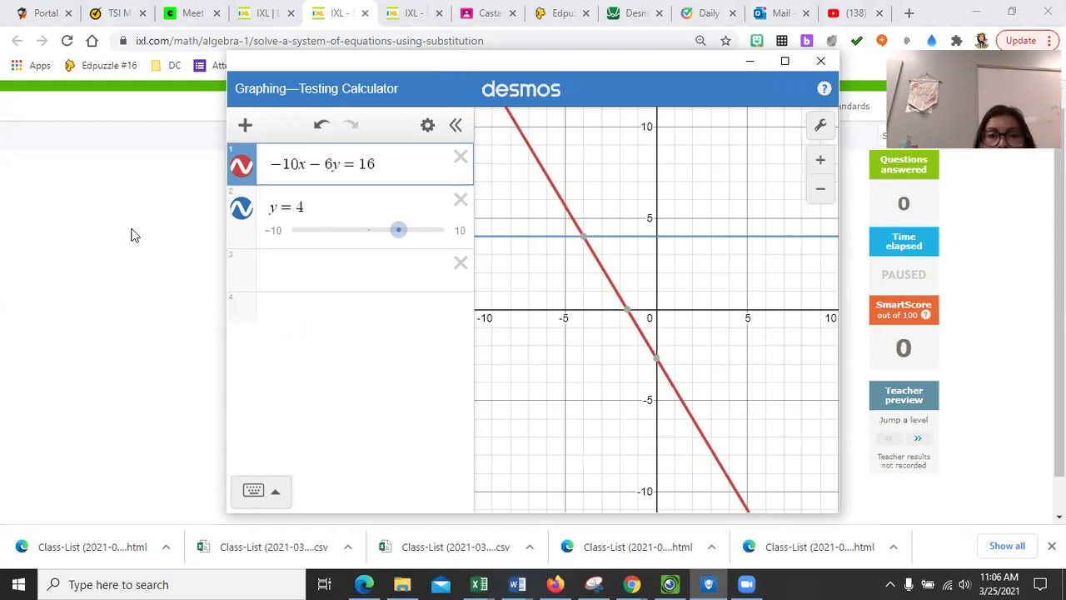
pyautogui.click(266, 223)
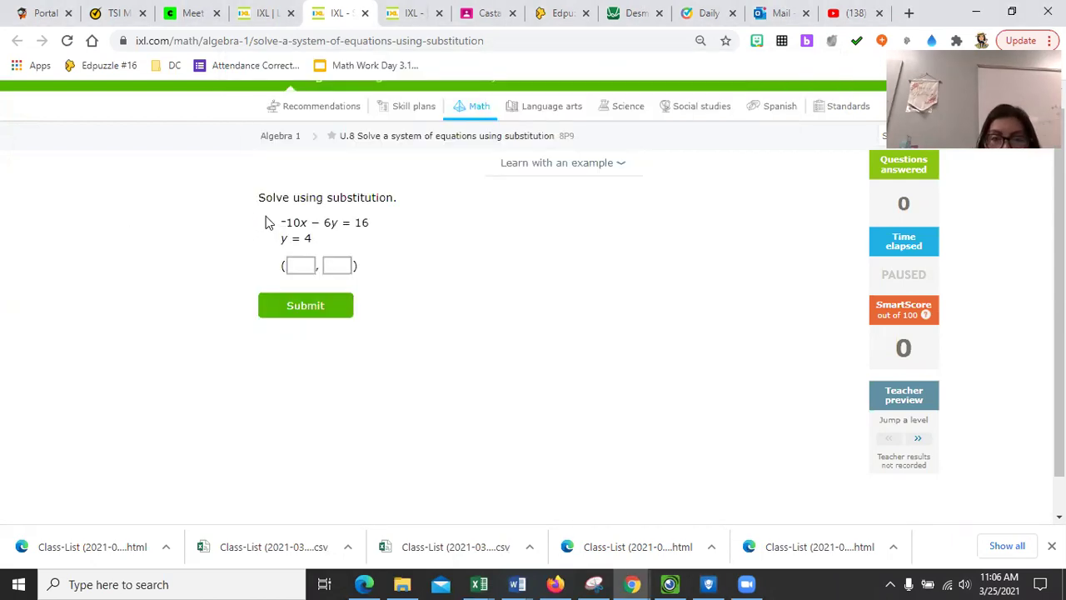
# Answer the substitution problem with the ordered pair (-4, 4) and submit it.
pyautogui.click(311, 265)
pyautogui.write('-4')
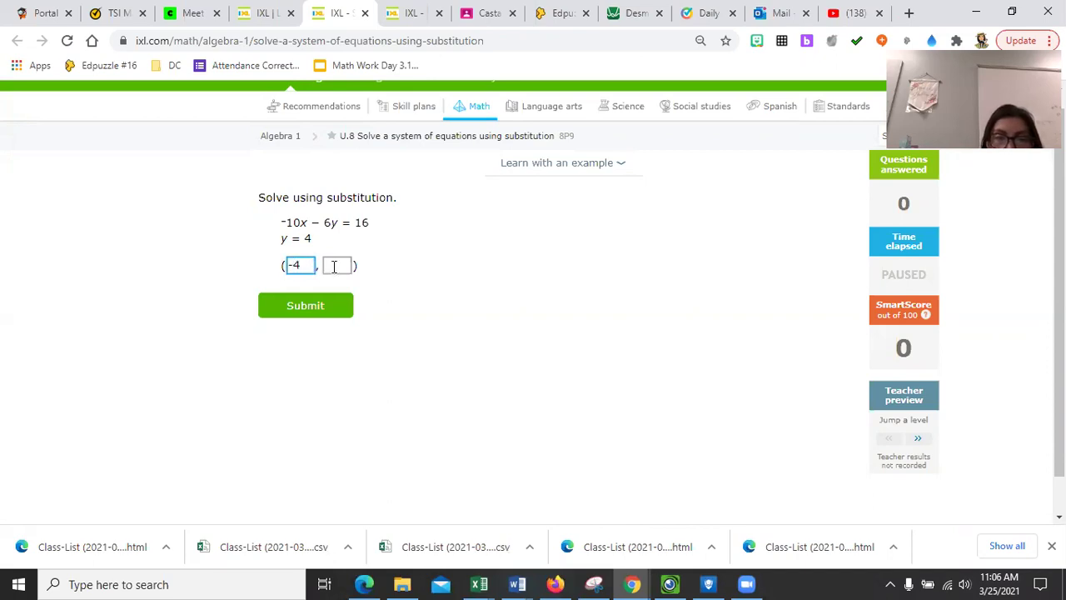
pyautogui.click(334, 267)
pyautogui.write('4')
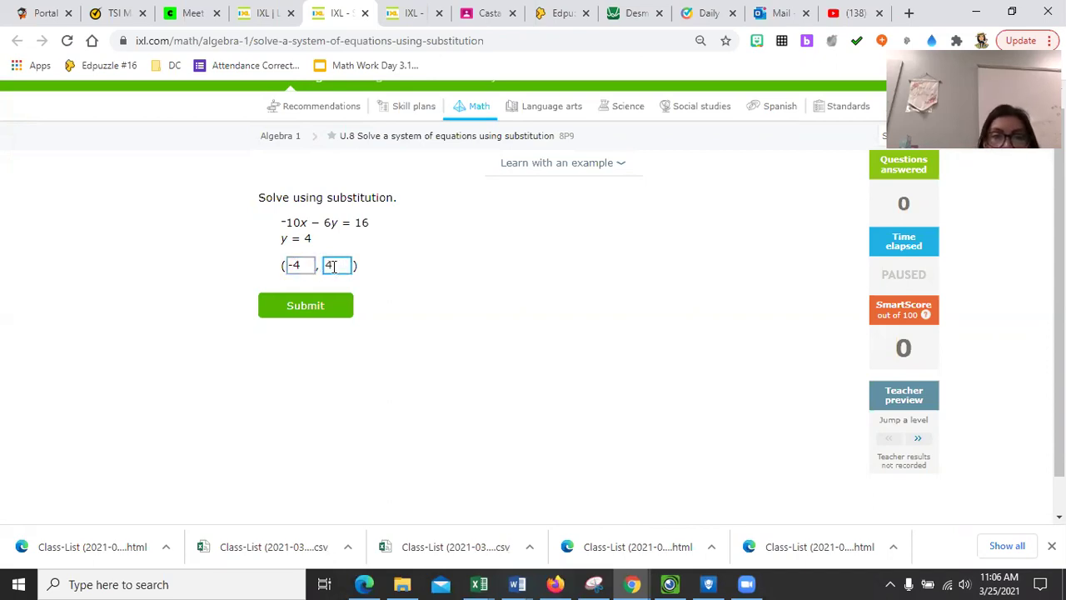
pyautogui.click(314, 308)
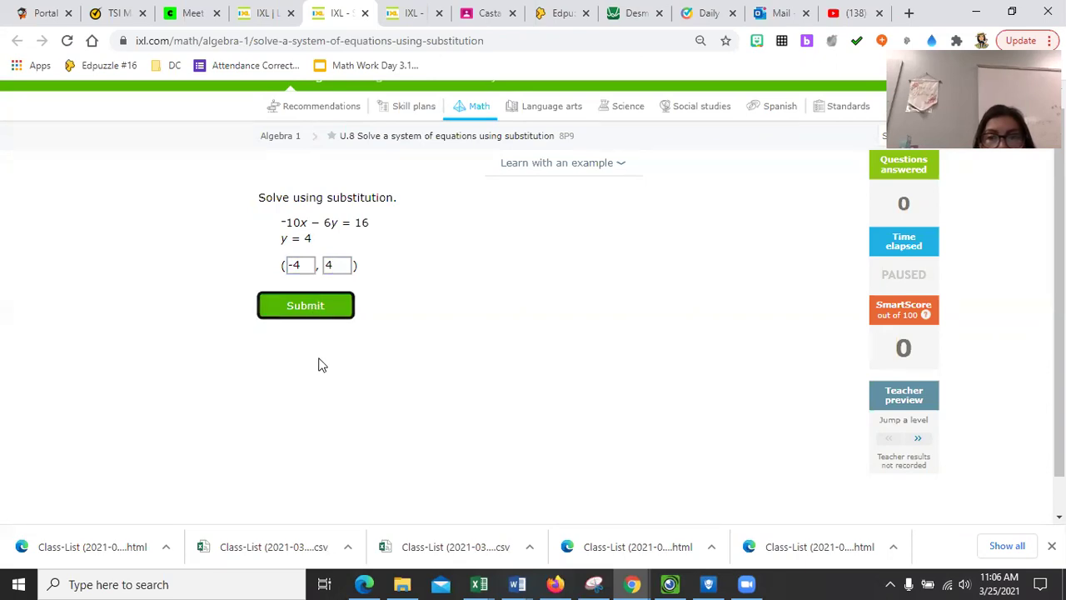
# Reload the IXL practice page for solving a system of equations using substitution.
pyautogui.hotkey('ctrl', '-')
pyautogui.hotkey('ctrl', '-')
pyautogui.hotkey('ctrl', '-')
pyautogui.hotkey('ctrl', '-')
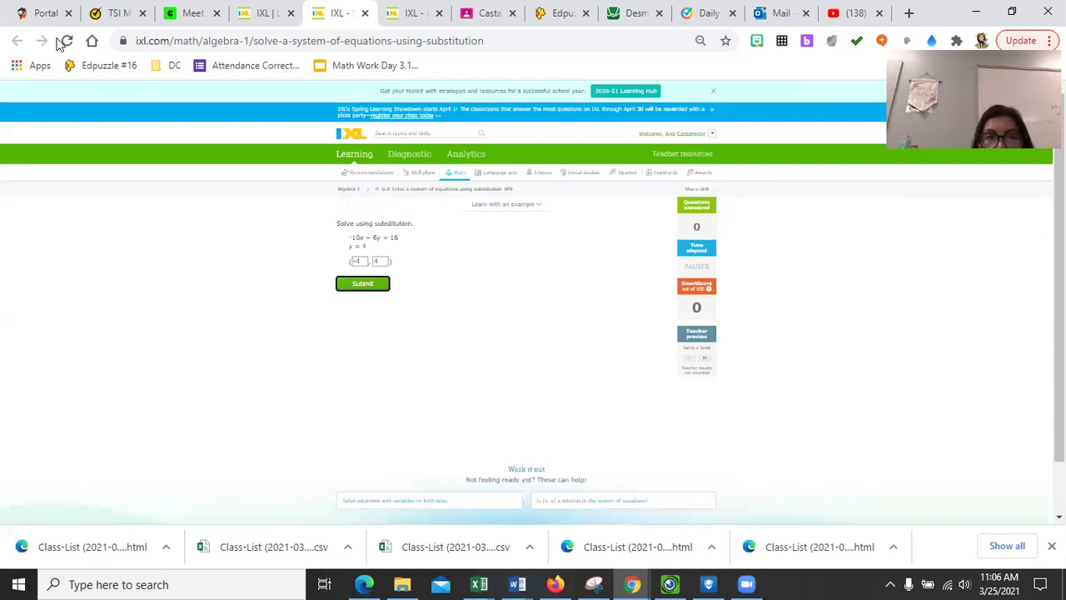
pyautogui.press('Return')
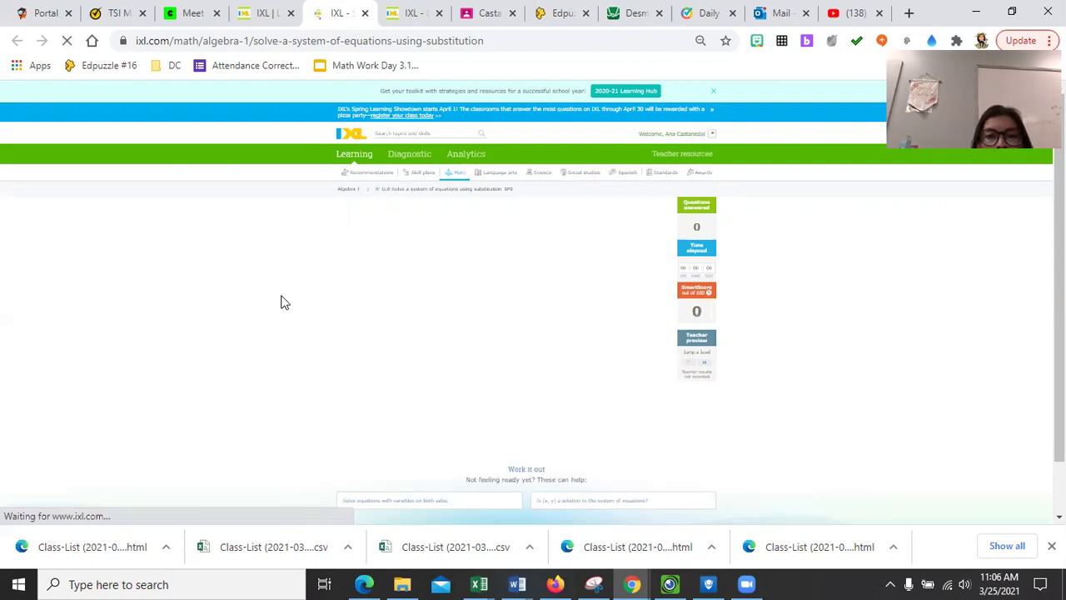
# Go to the Algebra 1 skill list and open skill U.6, Classify a system of equations by graphing, to view its problem.
pyautogui.click(350, 190)
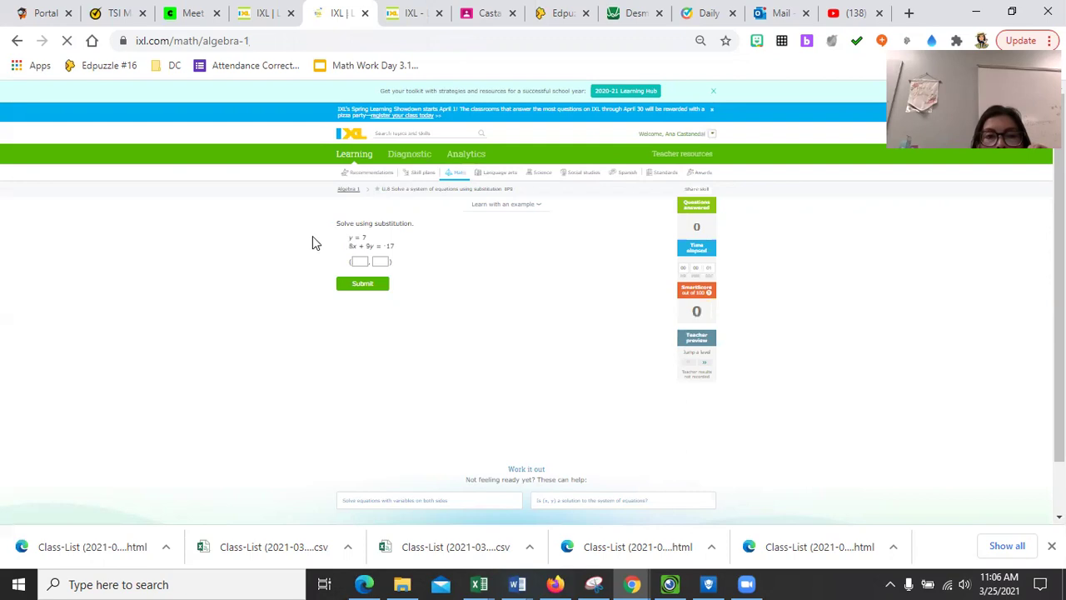
pyautogui.scroll(-2, 379, 317)
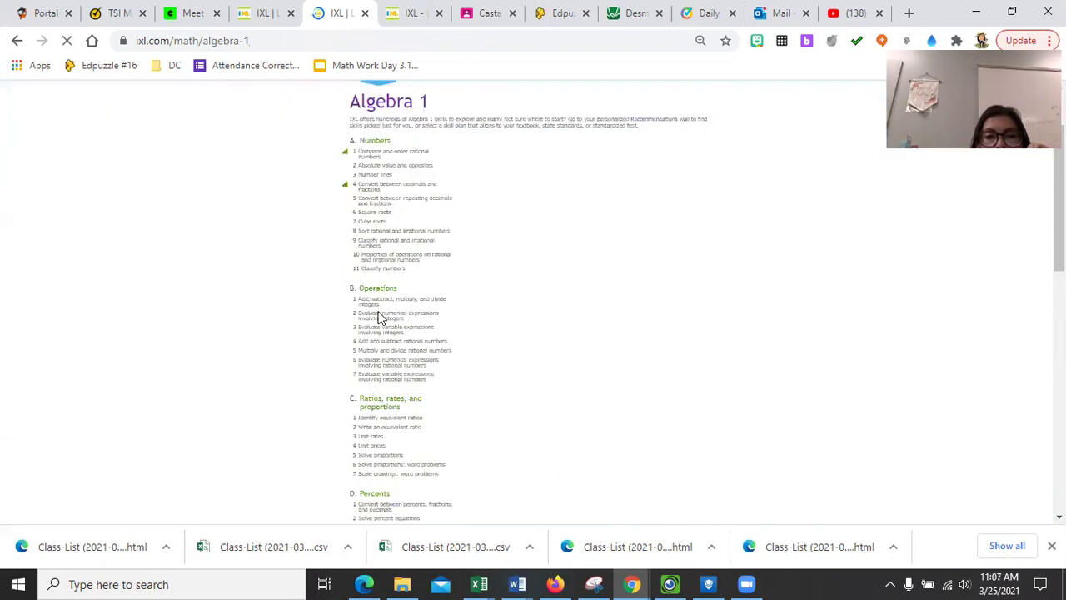
pyautogui.scroll(-4, 379, 316)
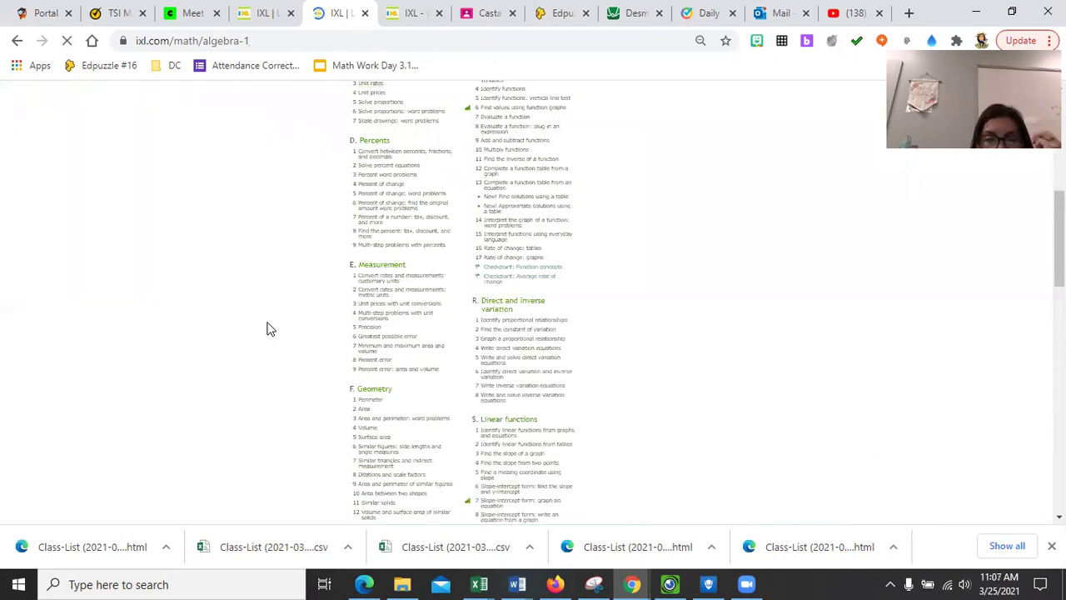
pyautogui.scroll(-5, 266, 329)
pyautogui.scroll(-2, 267, 329)
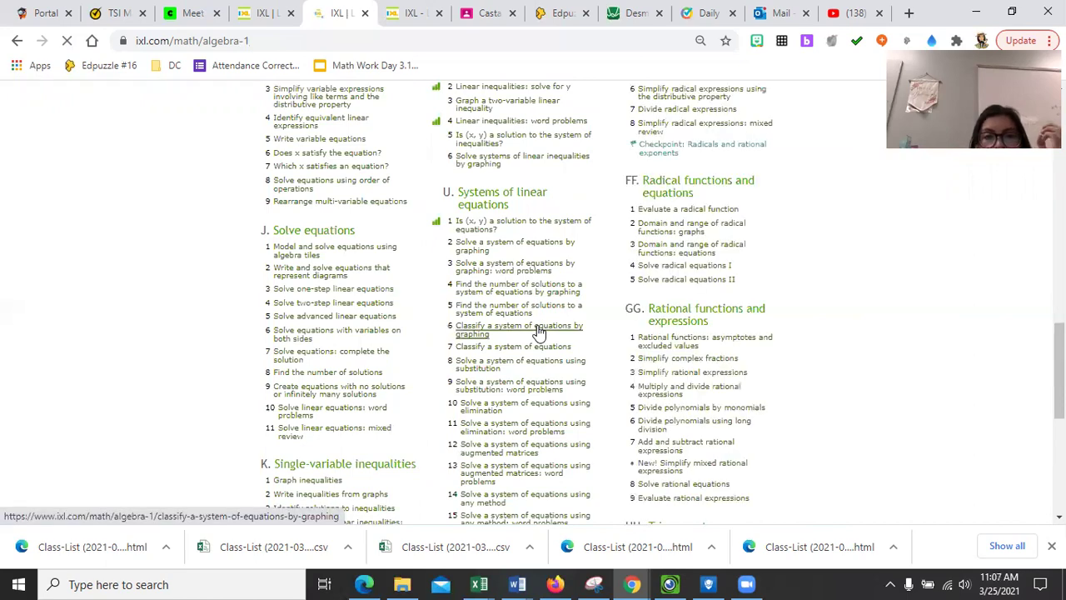
pyautogui.click(539, 330)
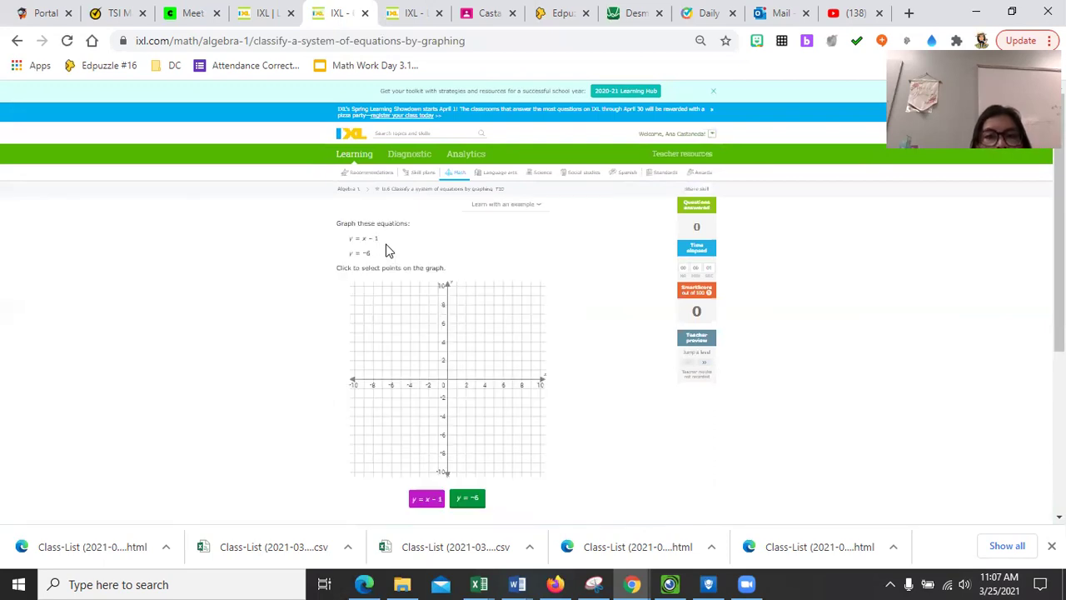
pyautogui.scroll(4, 384, 238)
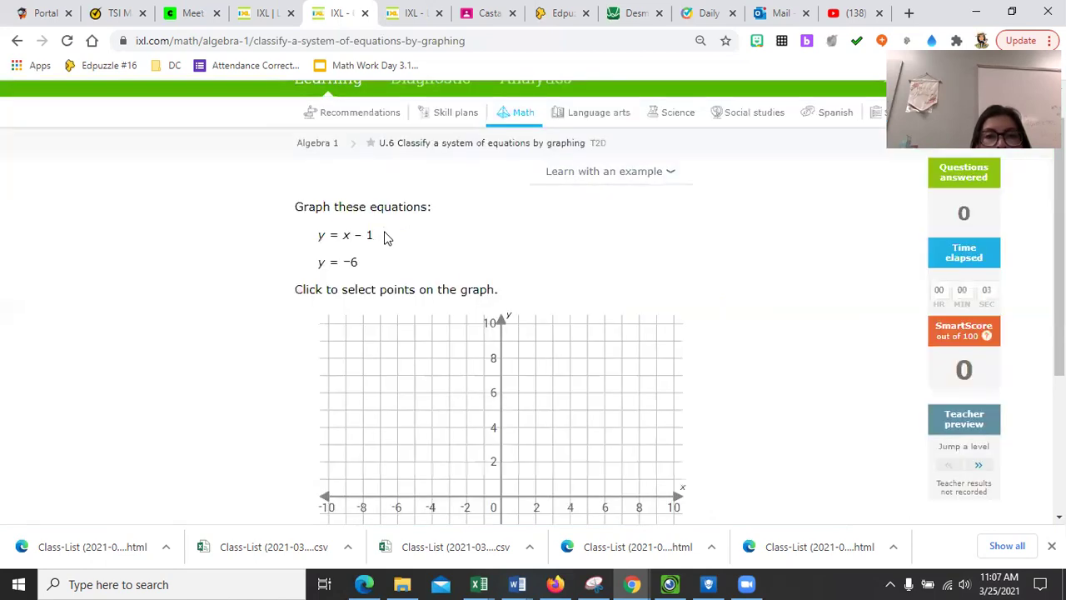
pyautogui.hotkey('ctrl', '0')
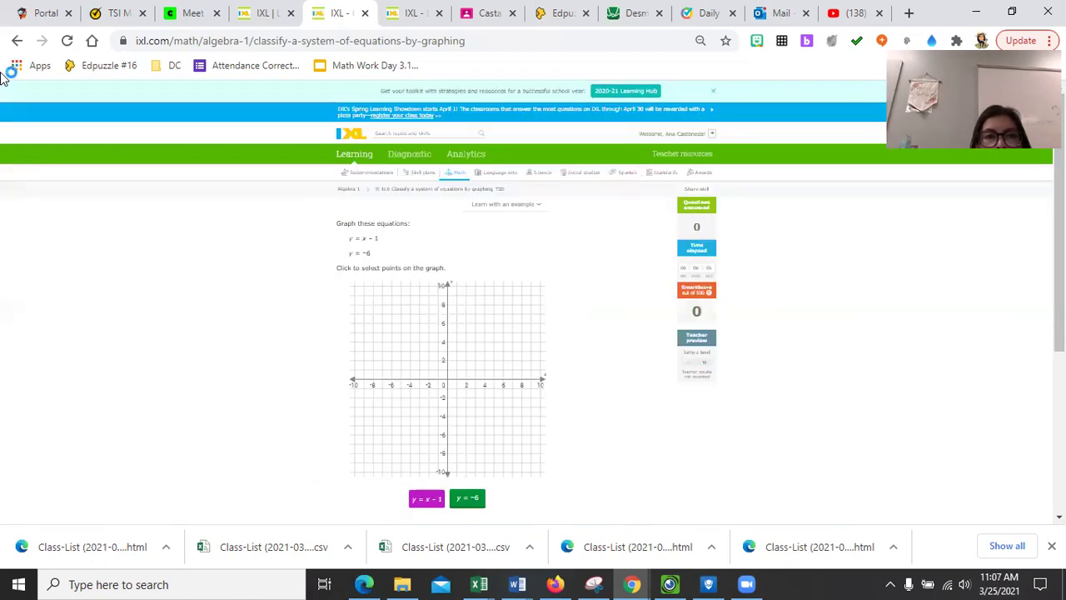
# Return to the Algebra 1 skill list and preview skill U.4, Find the number of solutions to a system of equations by graphing.
pyautogui.click(16, 43)
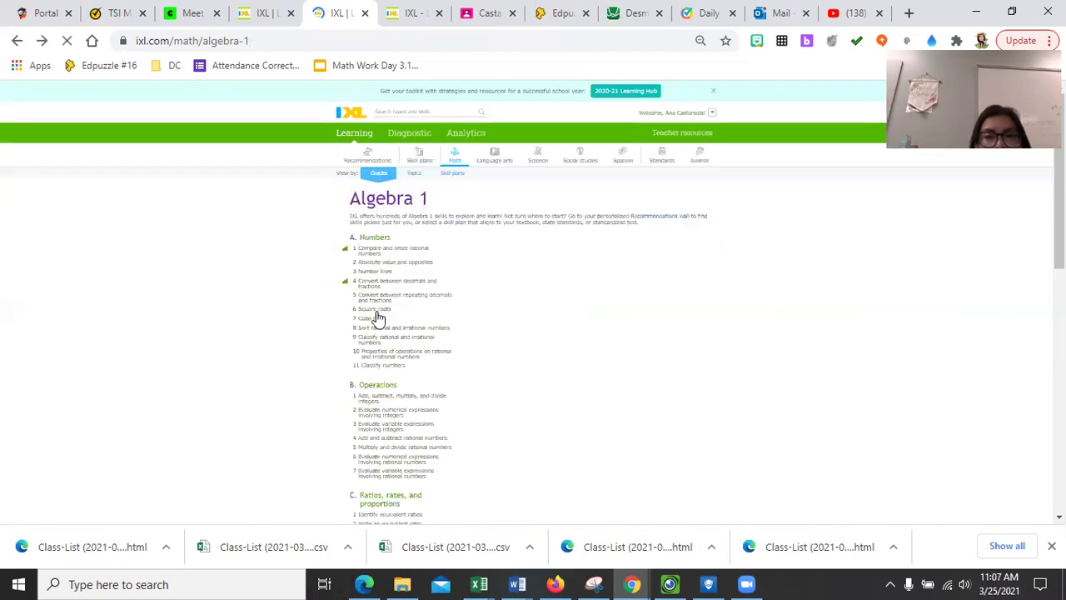
pyautogui.scroll(-3, 376, 315)
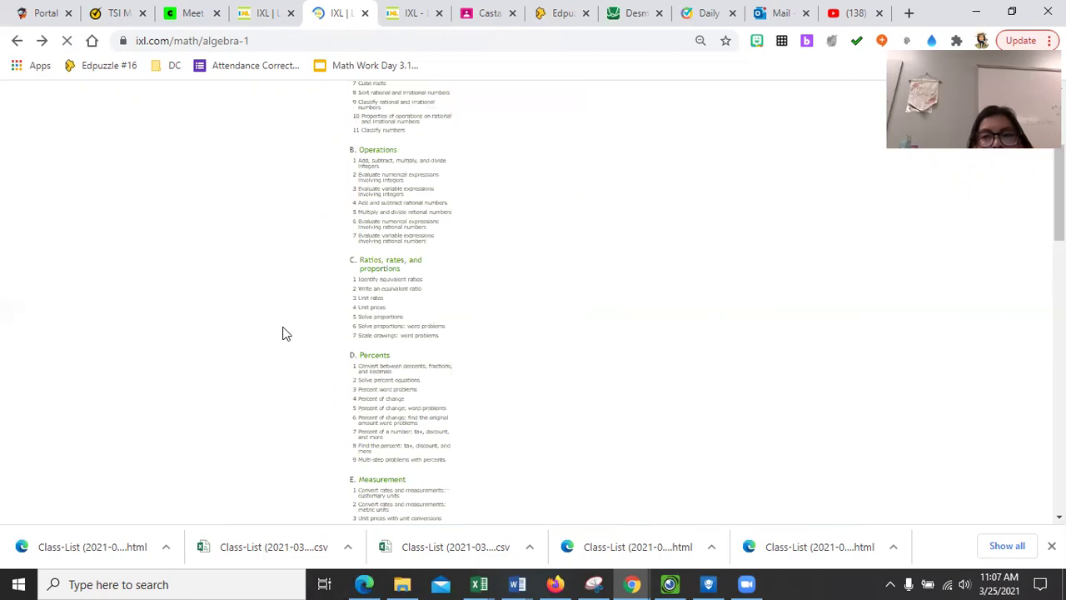
pyautogui.scroll(-1, 283, 333)
pyautogui.scroll(-4, 283, 334)
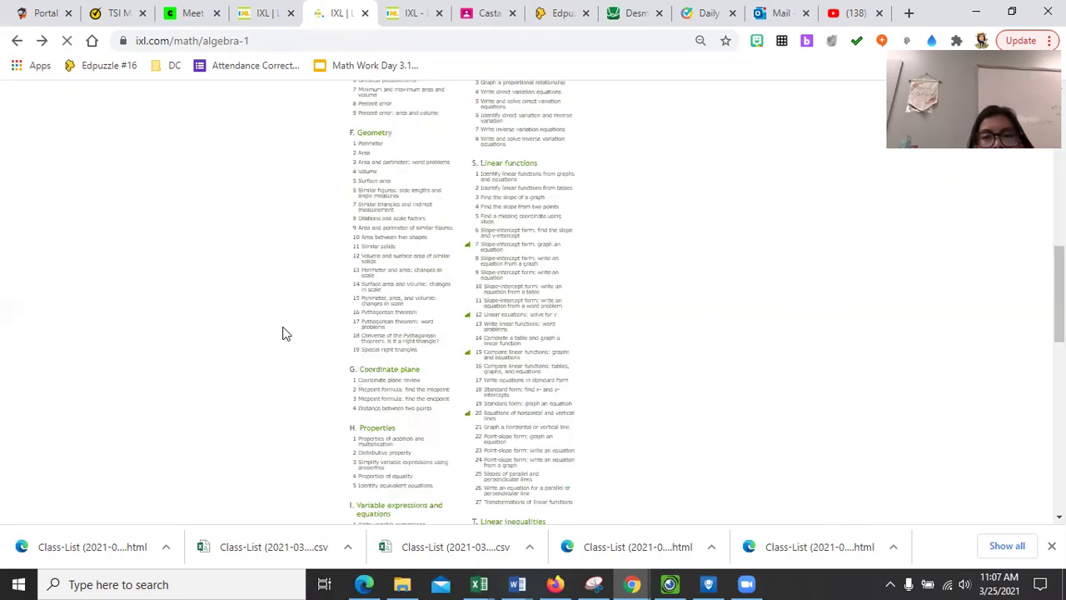
pyautogui.scroll(-3, 283, 333)
pyautogui.scroll(-4, 283, 333)
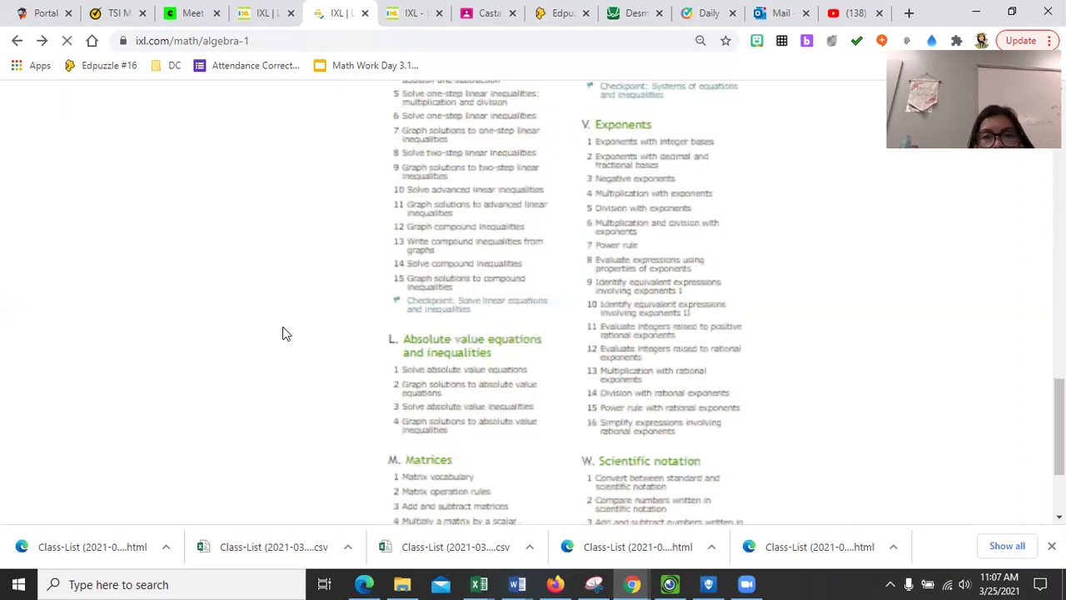
pyautogui.scroll(1, 284, 333)
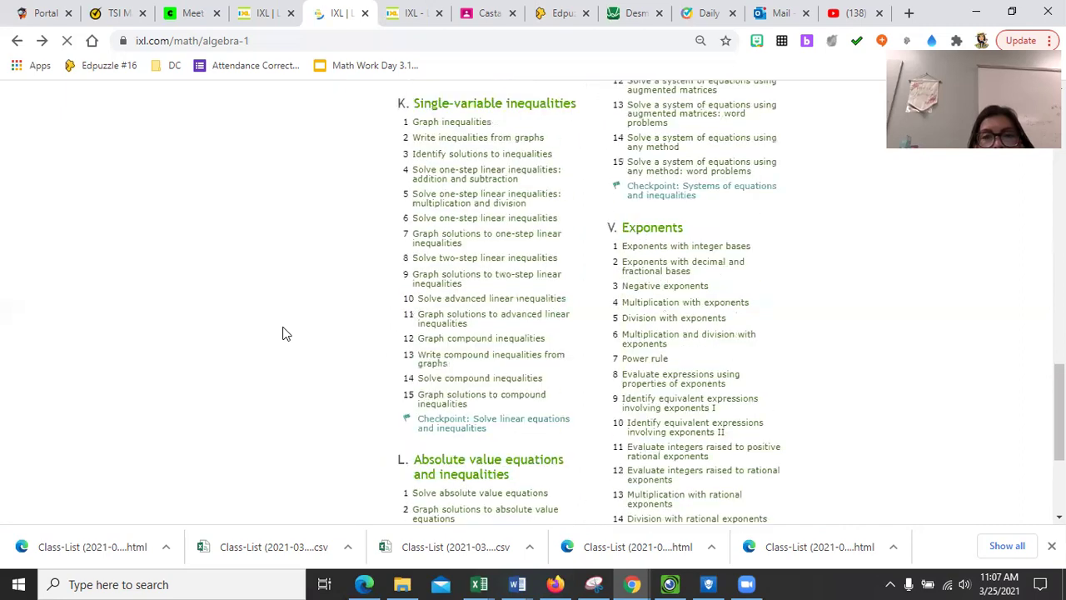
pyautogui.scroll(1, 283, 333)
pyautogui.scroll(2, 283, 333)
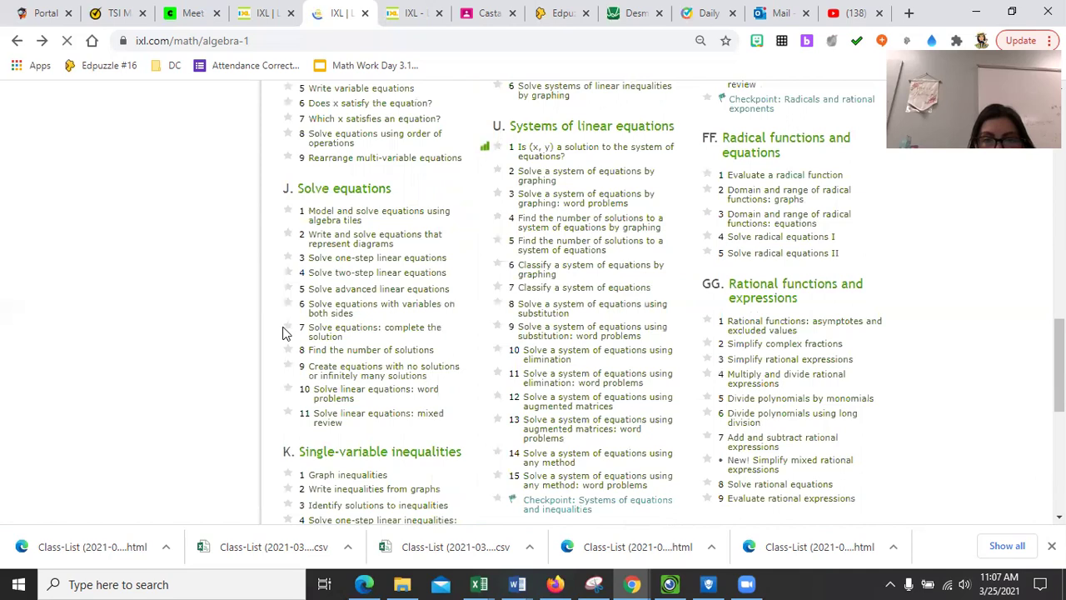
pyautogui.click(587, 222)
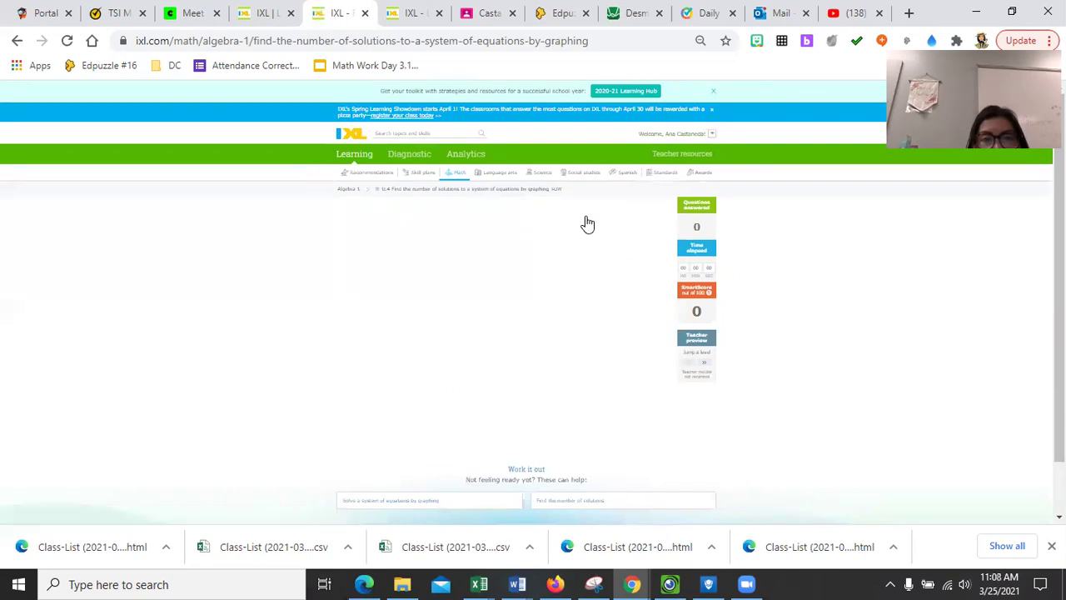
pyautogui.scroll(-3, 587, 223)
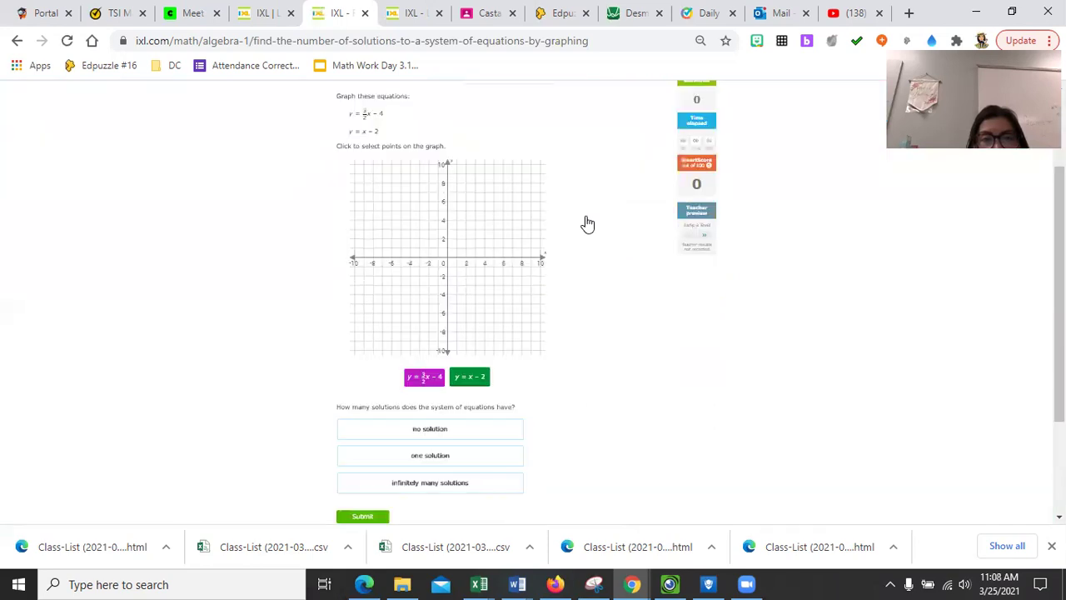
pyautogui.scroll(2, 587, 223)
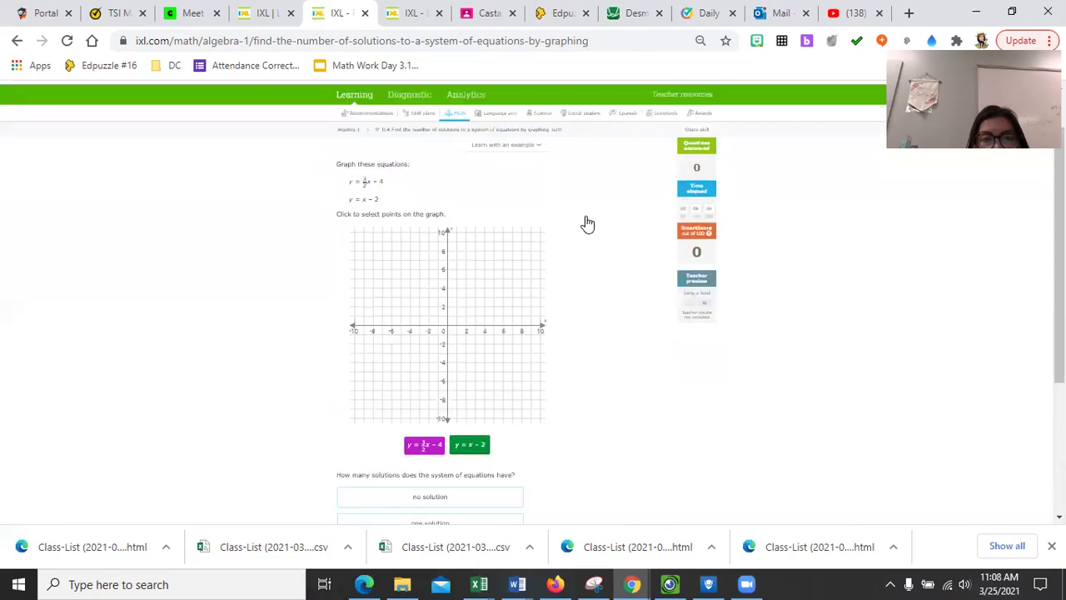
# Go back to the Algebra 1 skill list and open skill U.7, Classify a system of equations.
pyautogui.click(15, 43)
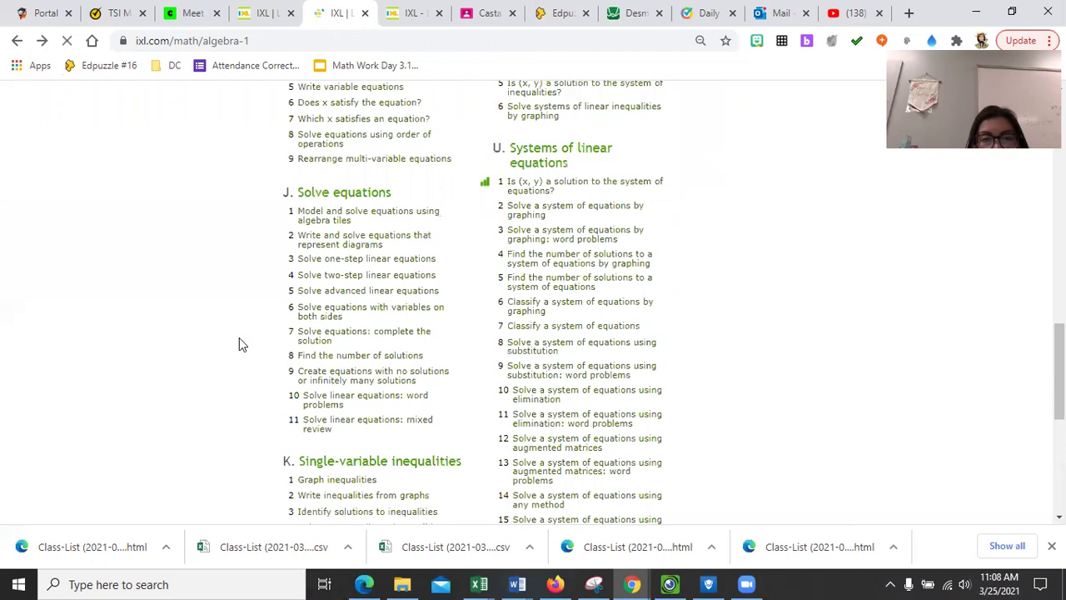
pyautogui.scroll(-2, 239, 341)
pyautogui.scroll(-2, 241, 344)
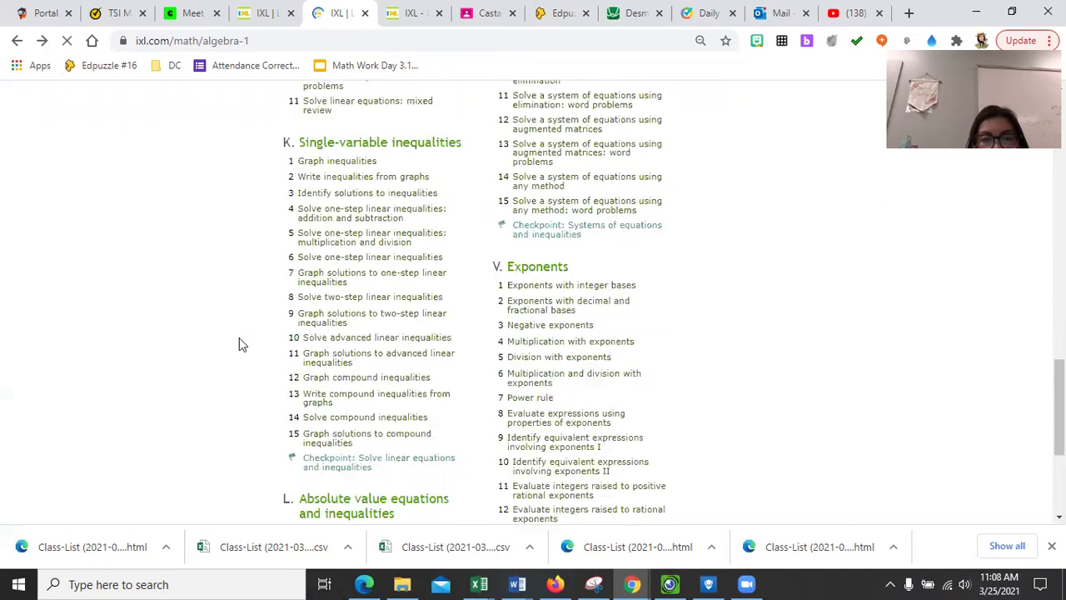
pyautogui.scroll(1, 239, 341)
pyautogui.scroll(1, 239, 344)
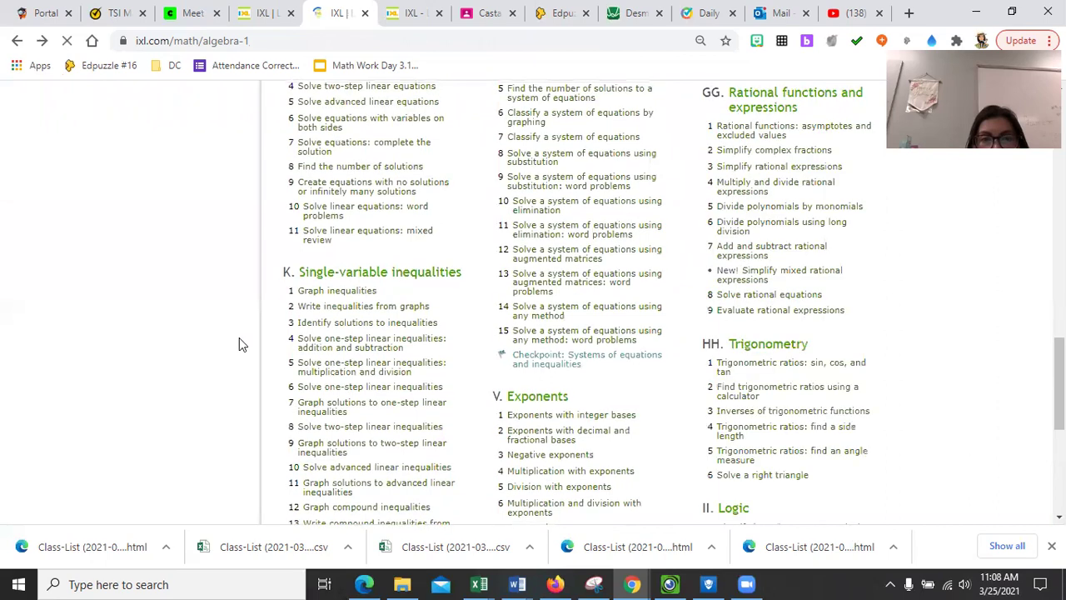
pyautogui.scroll(1, 606, 116)
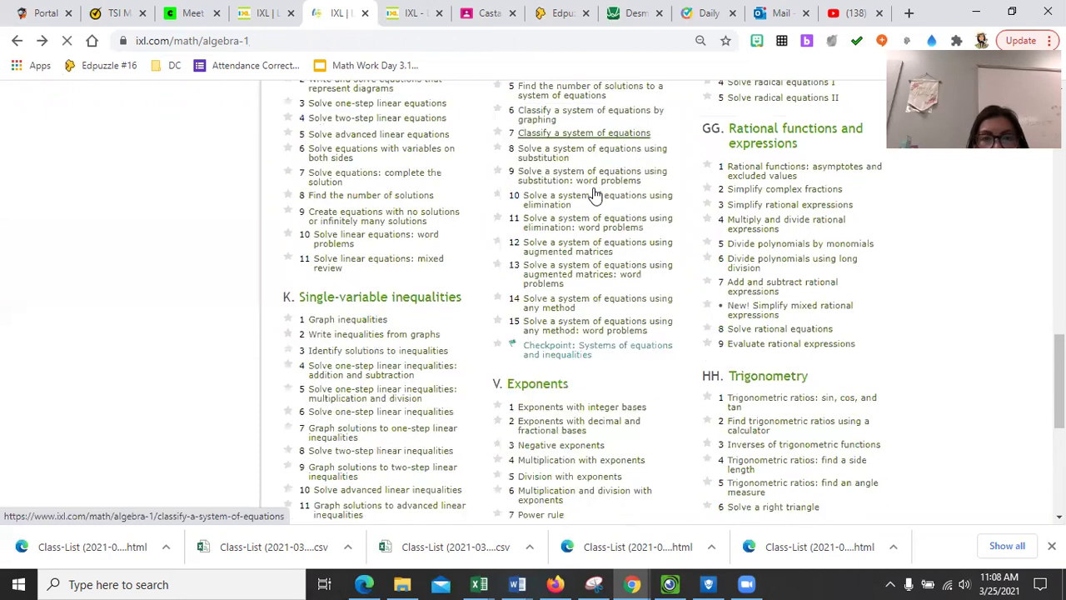
pyautogui.scroll(1, 594, 146)
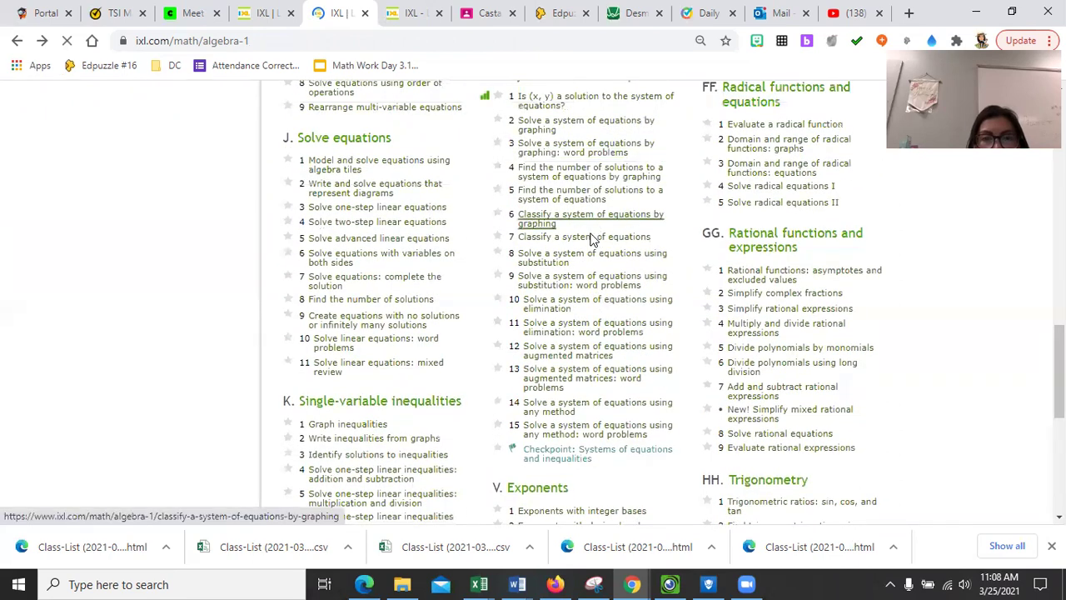
pyautogui.click(591, 240)
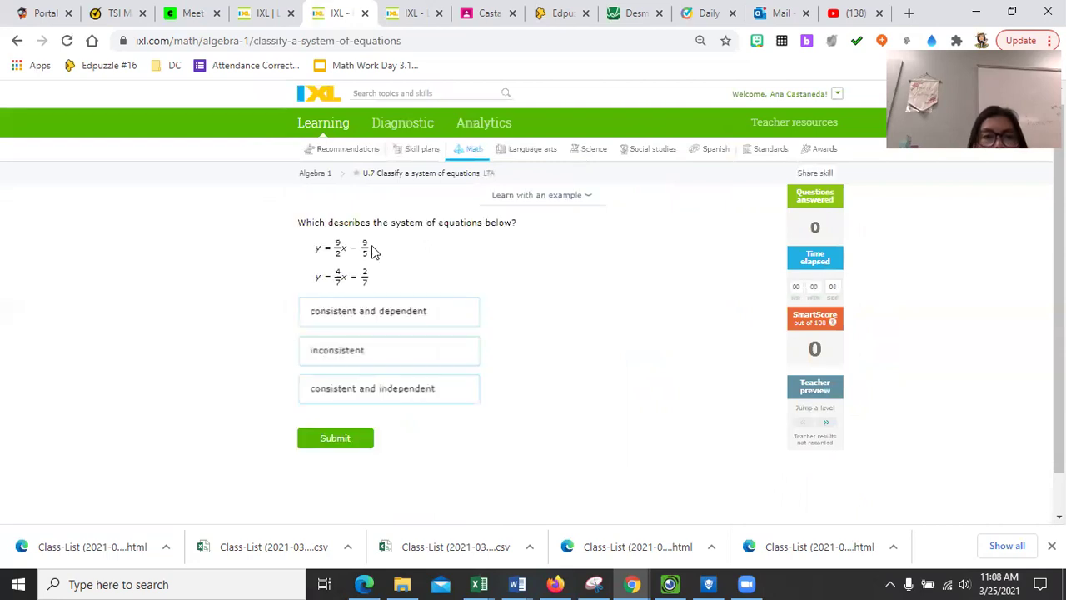
# Copy the first equation, y = 9/2x − 9/5, from the problem and try to paste it into the Desmos calculator.
pyautogui.scroll(3, 386, 250)
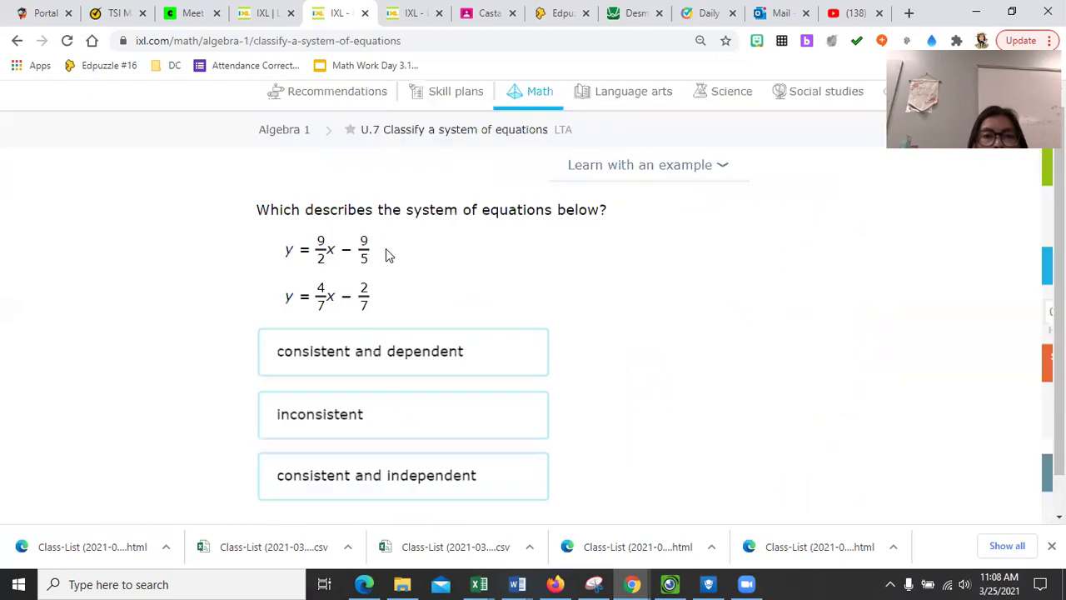
pyautogui.tripleClick(279, 250)
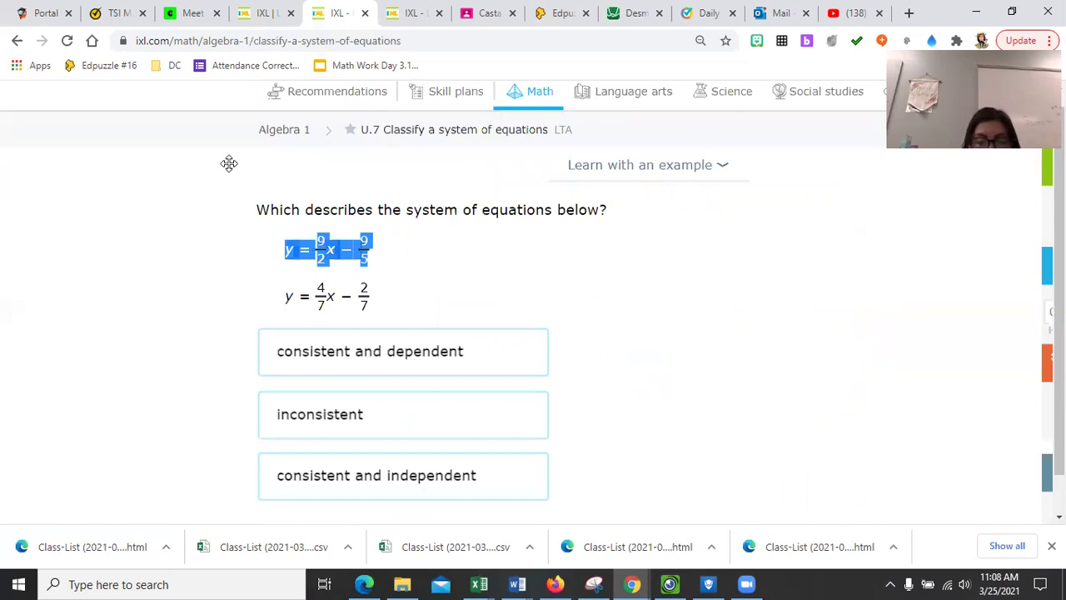
pyautogui.hotkey('alt', 'Tab')
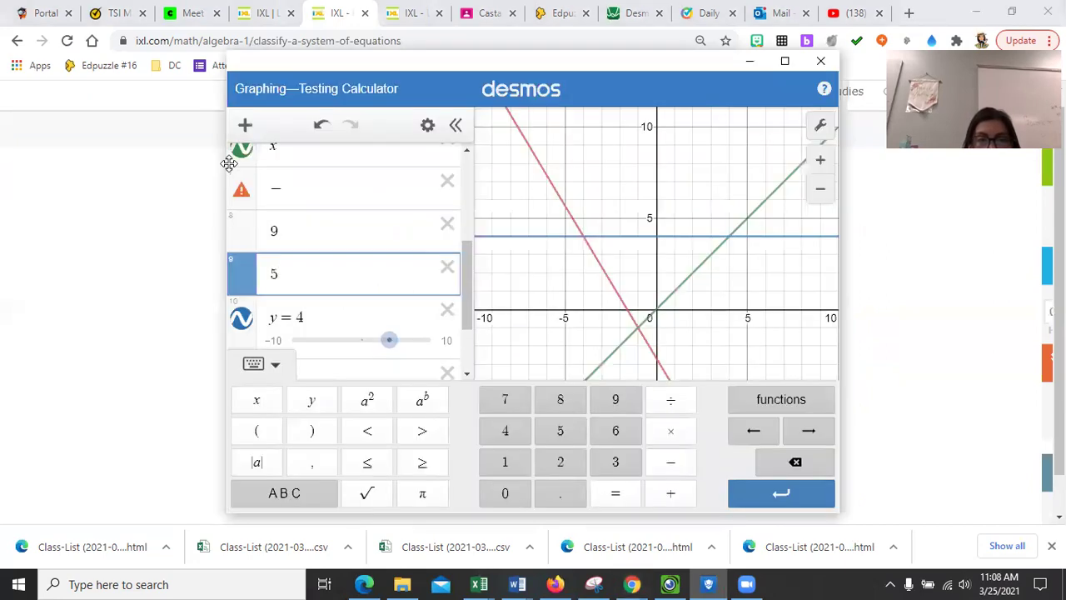
# Delete all existing expressions in the Desmos calculator, including −10x − 6y = 16, the single-symbol lines and y = 4.
pyautogui.scroll(3, 408, 233)
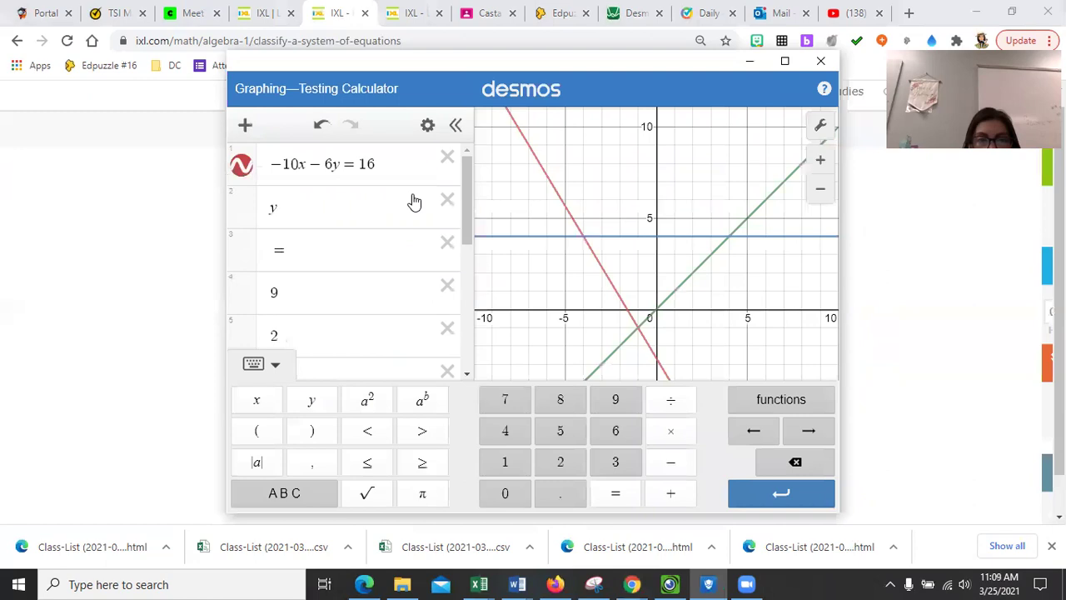
pyautogui.click(447, 166)
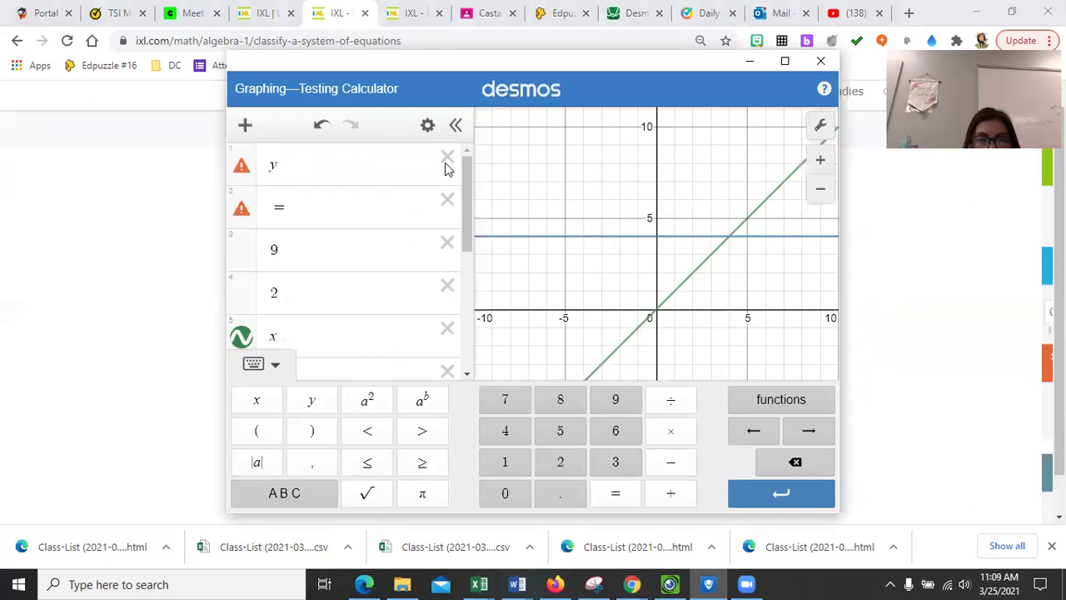
pyautogui.click(447, 158)
pyautogui.click(447, 158)
pyautogui.click(446, 165)
pyautogui.click(447, 165)
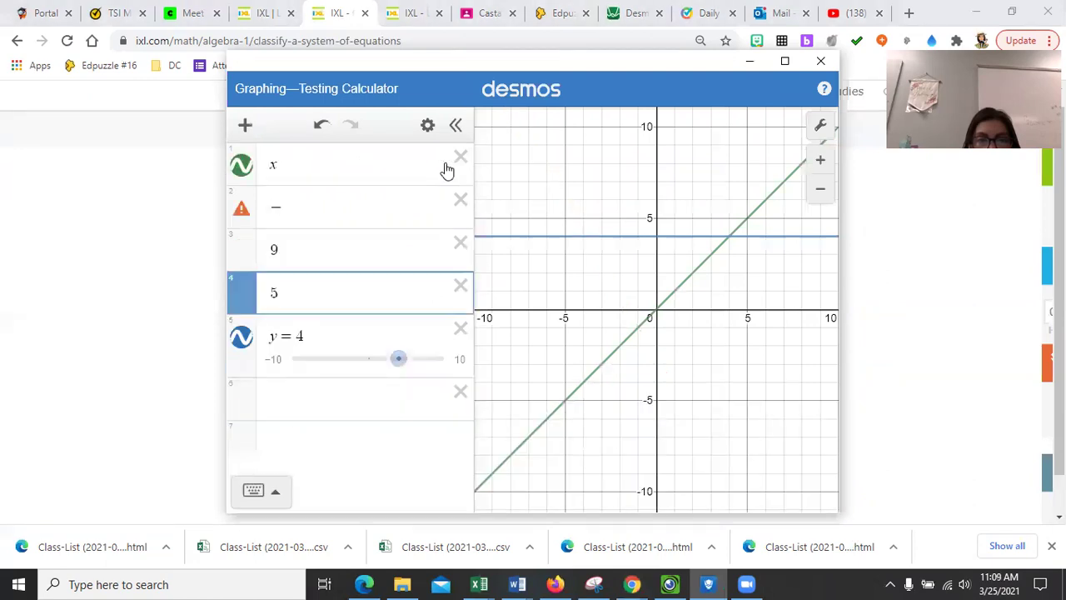
pyautogui.click(446, 165)
pyautogui.click(446, 165)
pyautogui.click(447, 165)
pyautogui.click(457, 160)
pyautogui.click(355, 168)
pyautogui.press('BackSpace')
pyautogui.press('BackSpace')
pyautogui.press('BackSpace')
# Add a second blank expression line, reposition the calculator window over the problem page, and begin the first expression with y =.
pyautogui.click(606, 62)
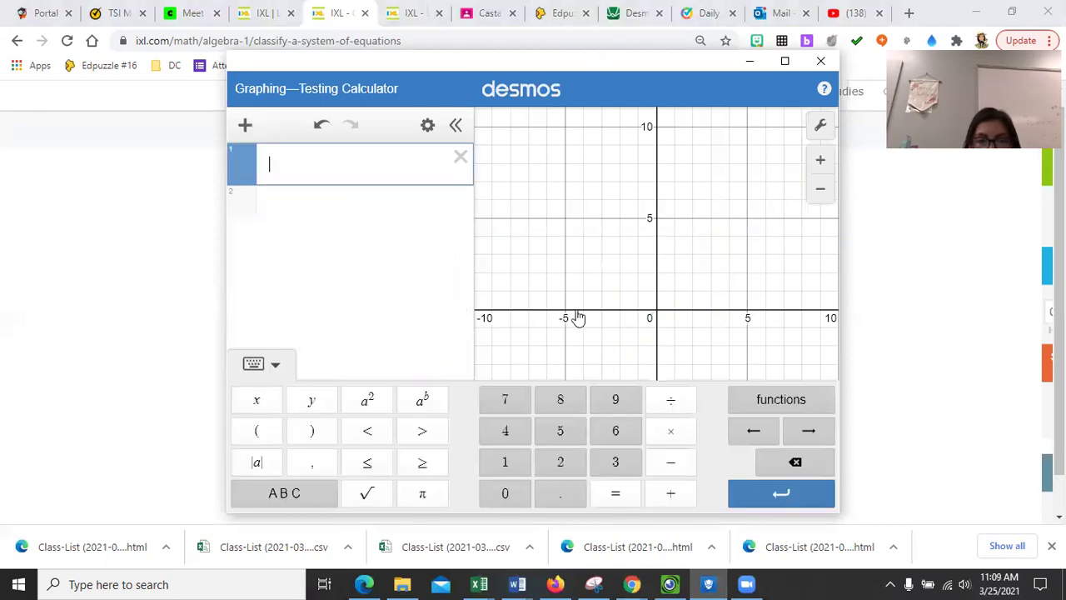
pyautogui.press('Return')
pyautogui.click(538, 248)
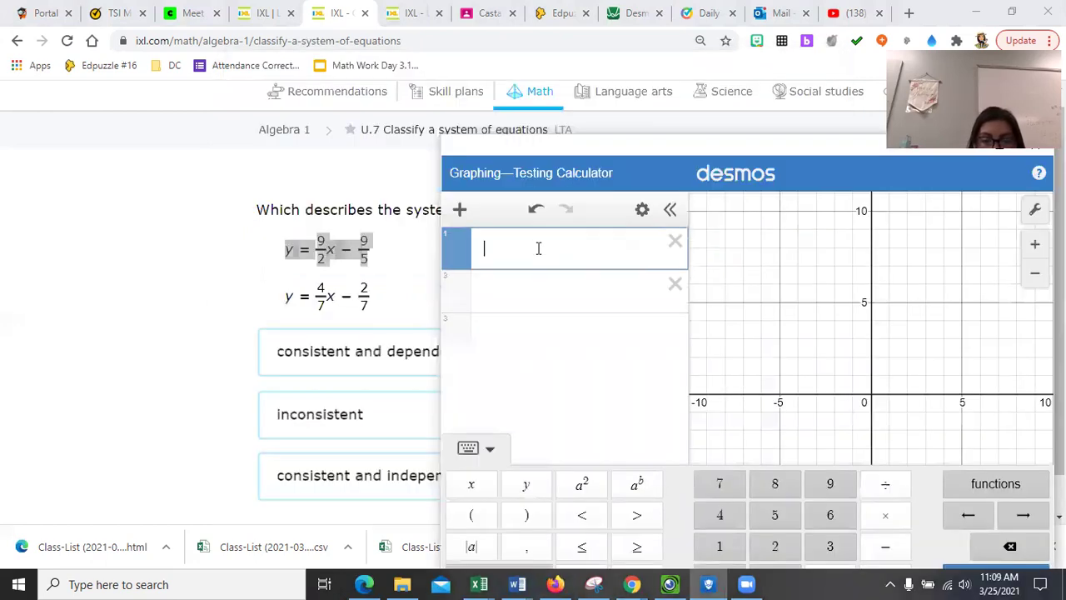
pyautogui.write('y=')
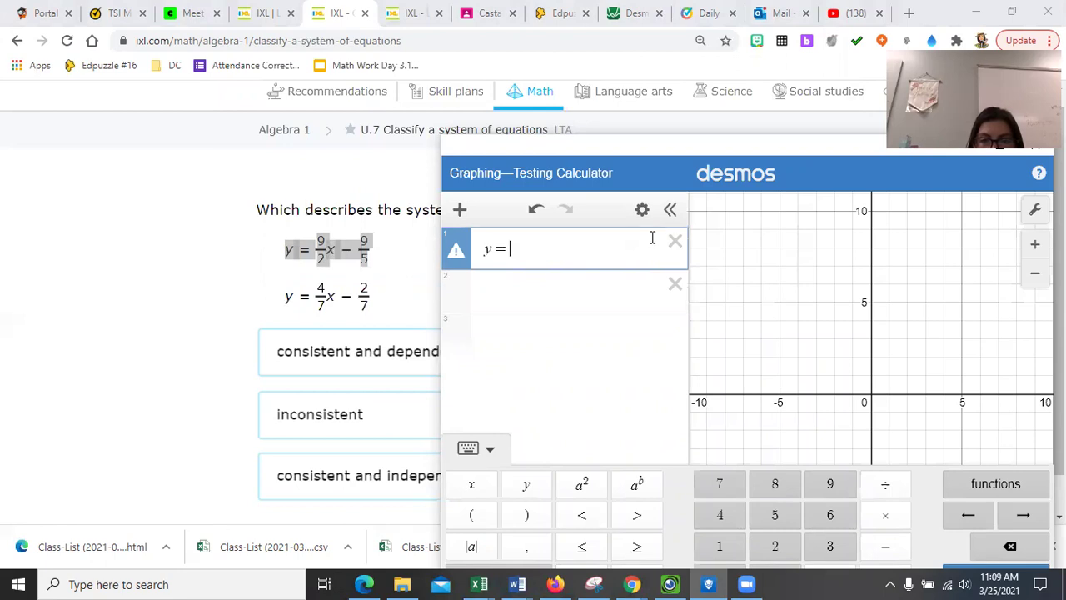
pyautogui.moveTo(669, 142); pyautogui.dragTo(569, 75)
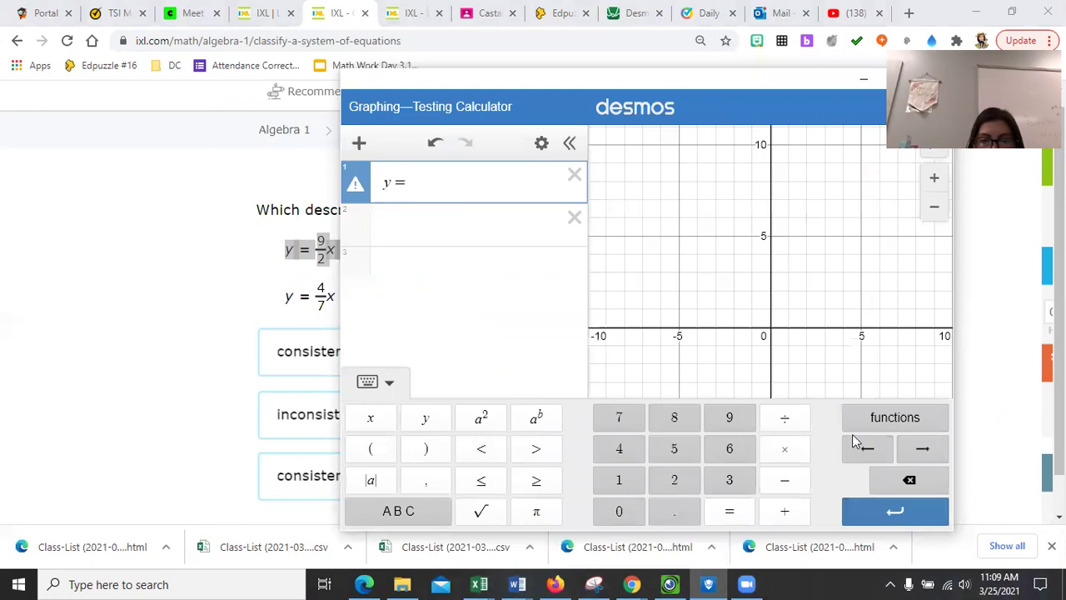
# Look through the calculator's Trig, Dist, Stats and Misc function groups.
pyautogui.click(879, 417)
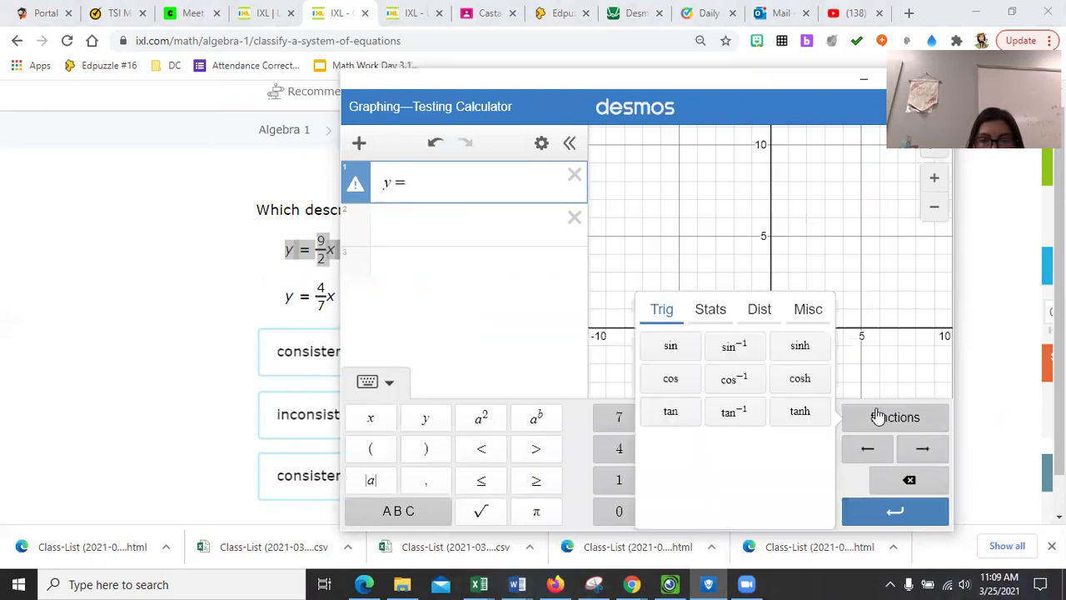
pyautogui.click(755, 318)
pyautogui.click(710, 310)
pyautogui.click(813, 312)
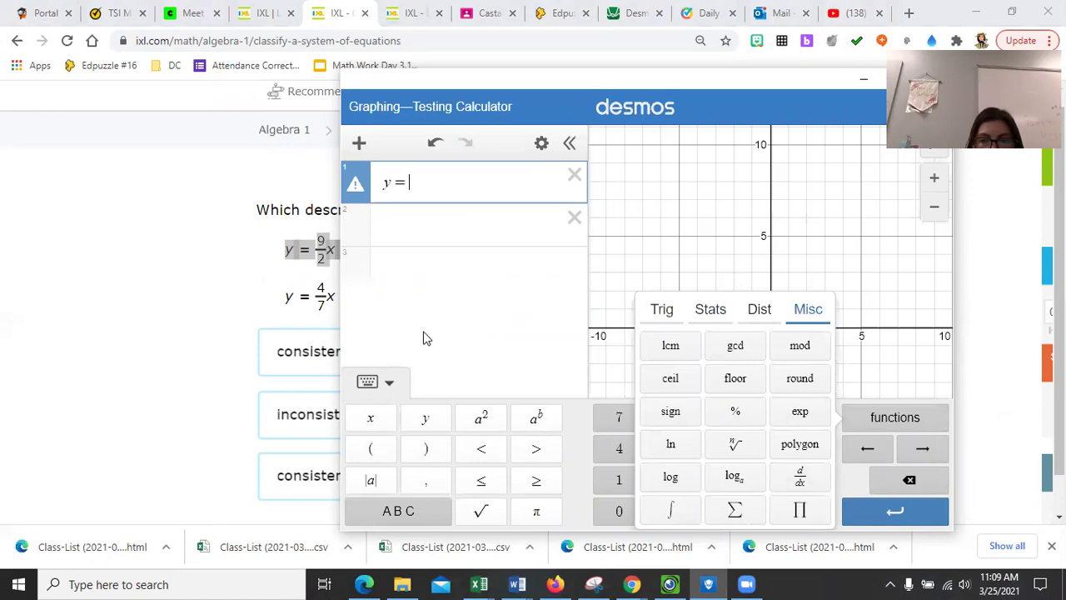
# Complete the first expression as y = (9/2)x − 9/5, keeping the problem's equations uncovered by the calculator window.
pyautogui.click(416, 184)
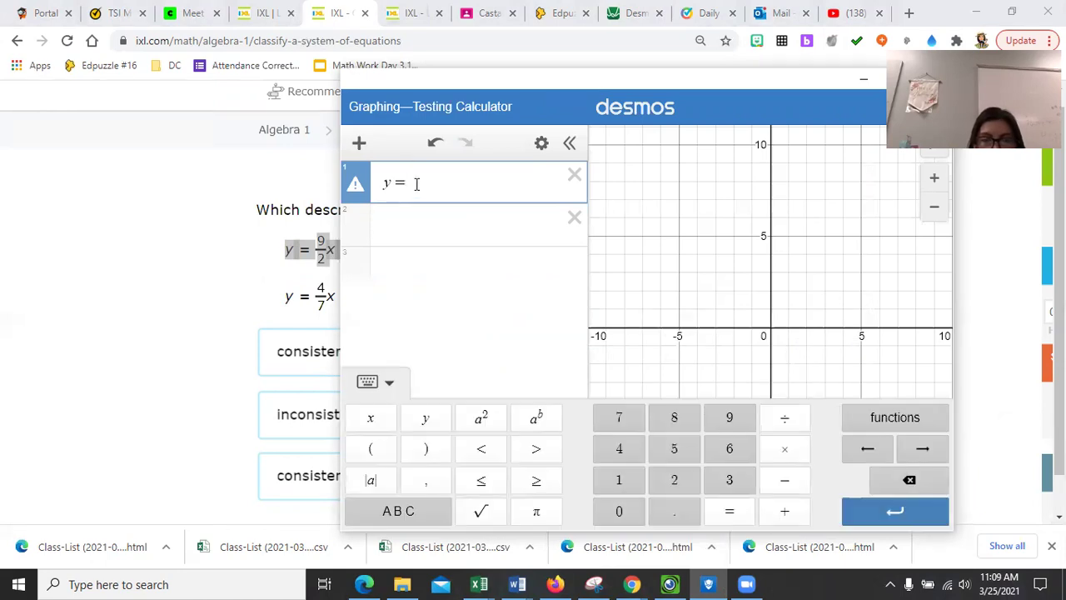
pyautogui.write('(9')
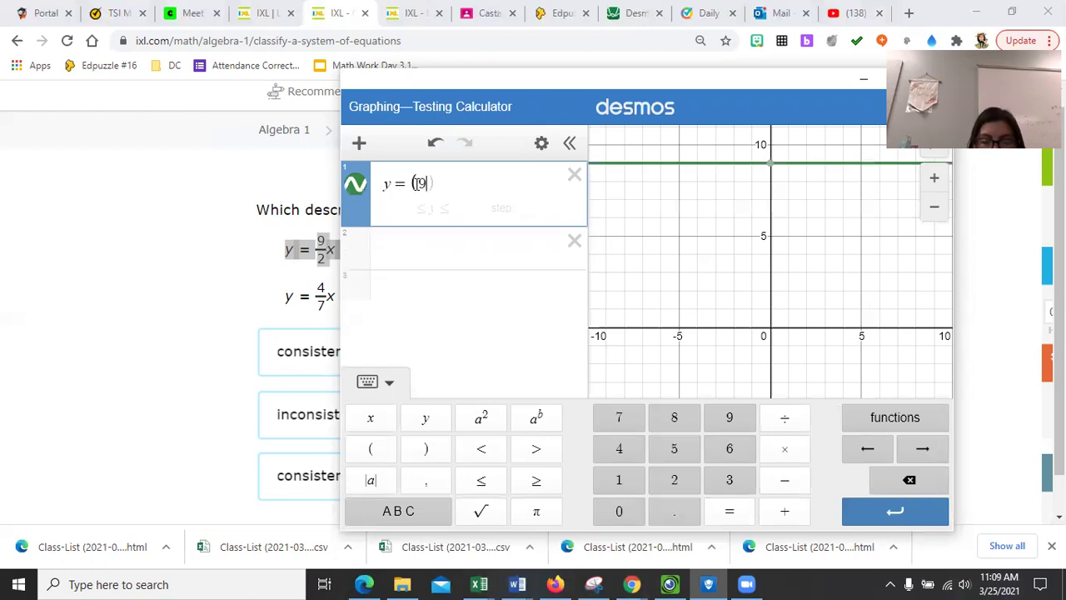
pyautogui.write('/2')
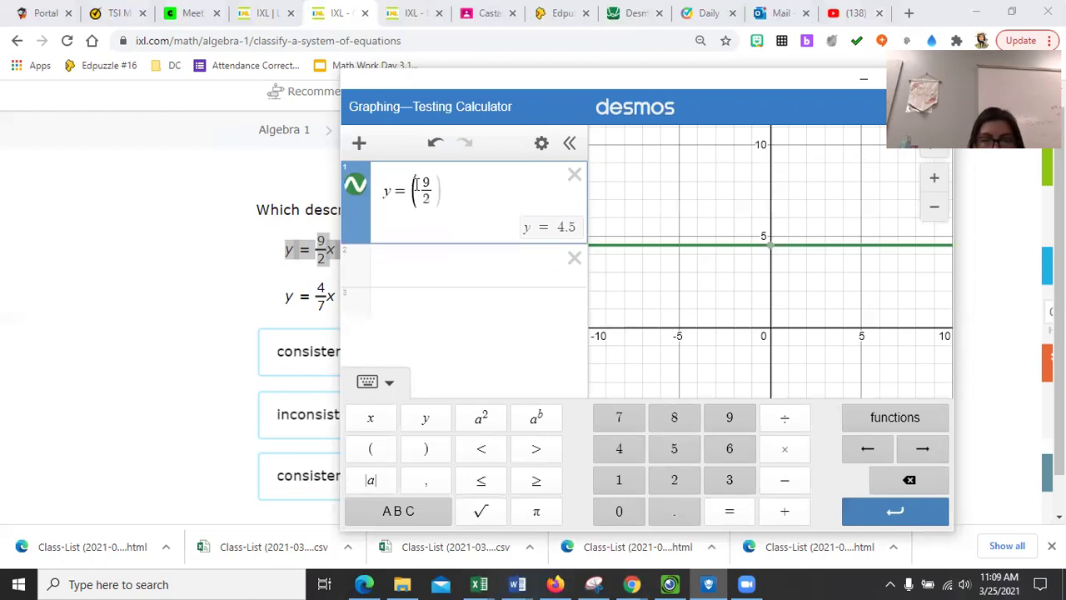
pyautogui.press('Right')
pyautogui.press('Right')
pyautogui.write('x')
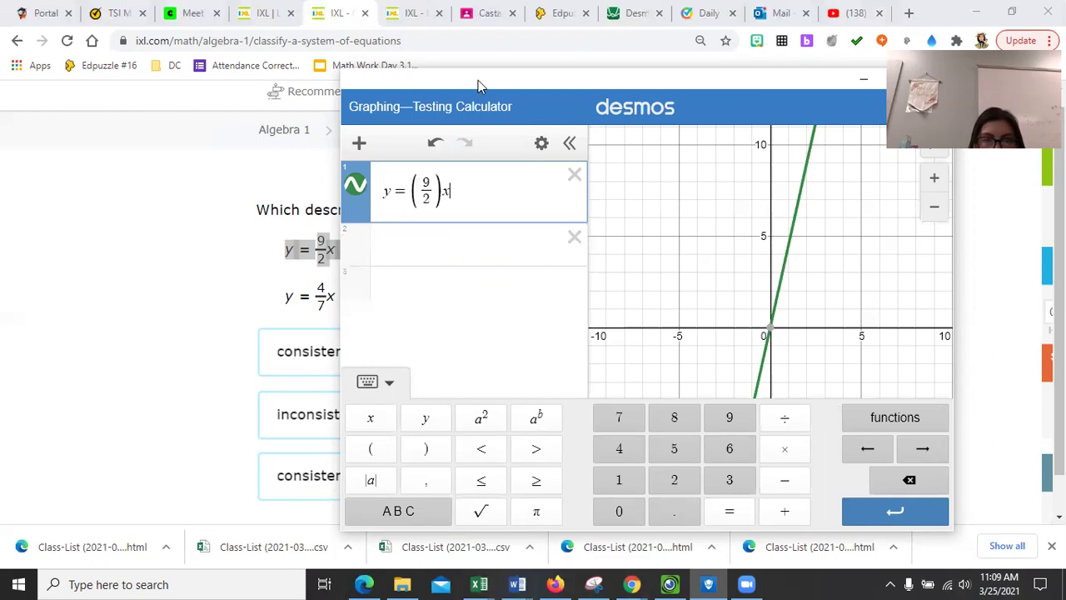
pyautogui.moveTo(478, 80); pyautogui.dragTo(572, 92)
pyautogui.write('-')
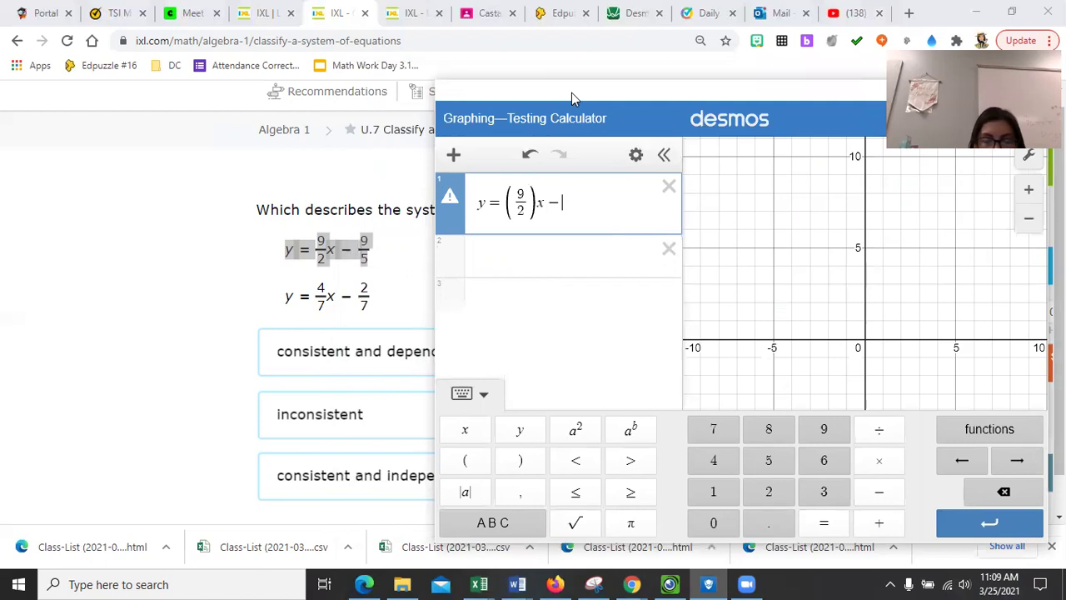
pyautogui.write('9/5')
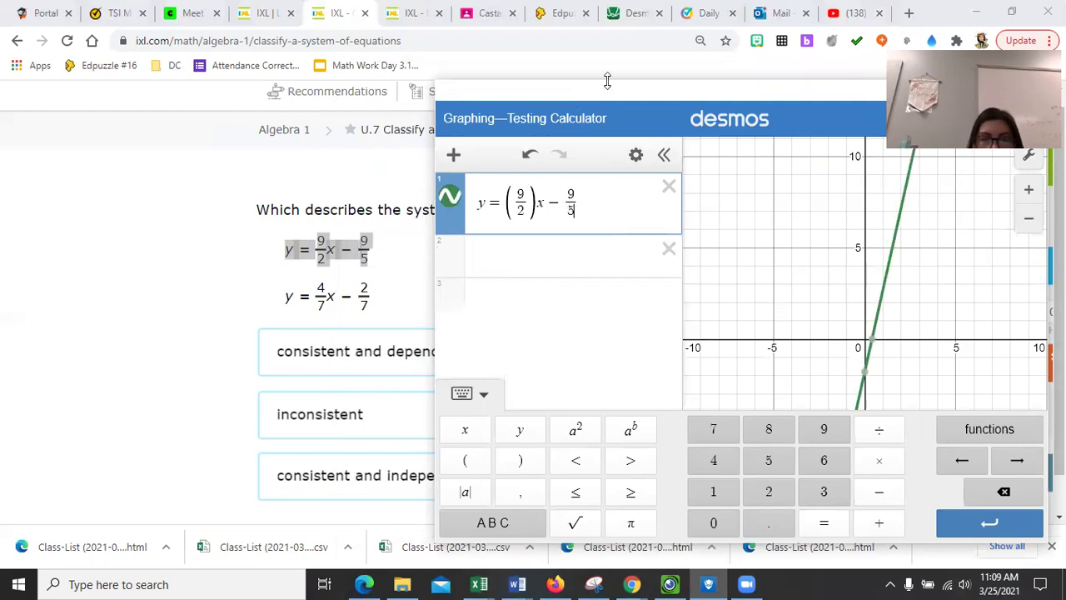
# Enter y = 4/7 as the second expression, correcting the mistyped denominator.
pyautogui.click(512, 264)
pyautogui.write('y')
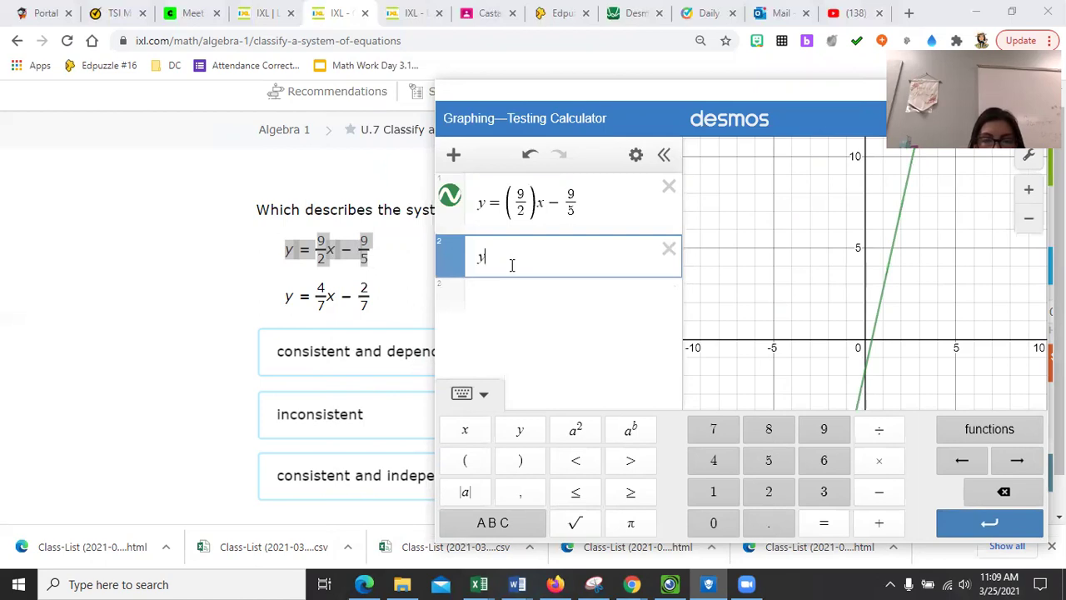
pyautogui.write('=')
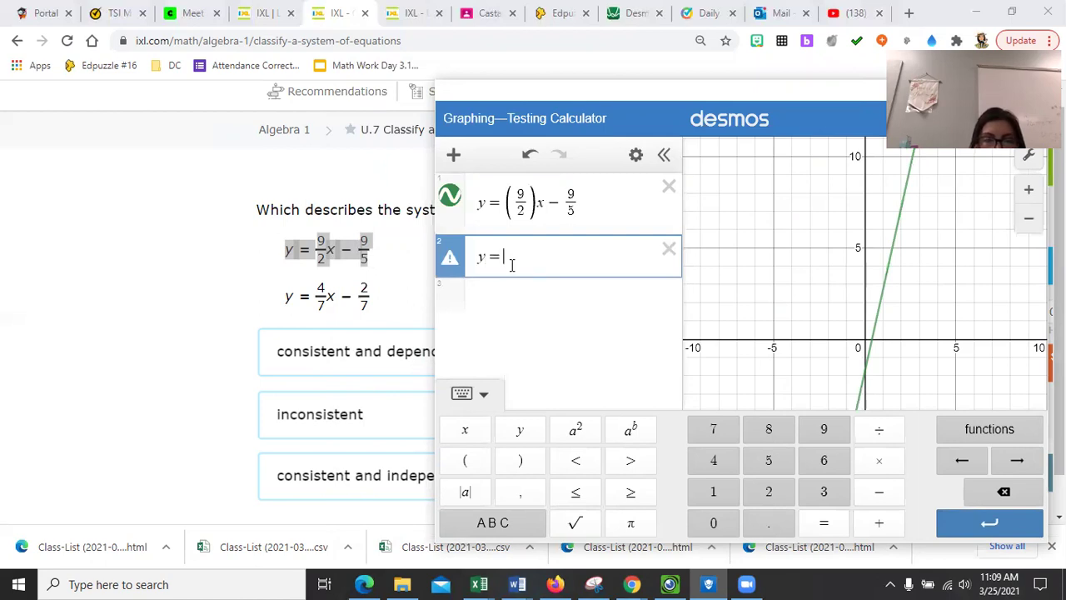
pyautogui.write('4/')
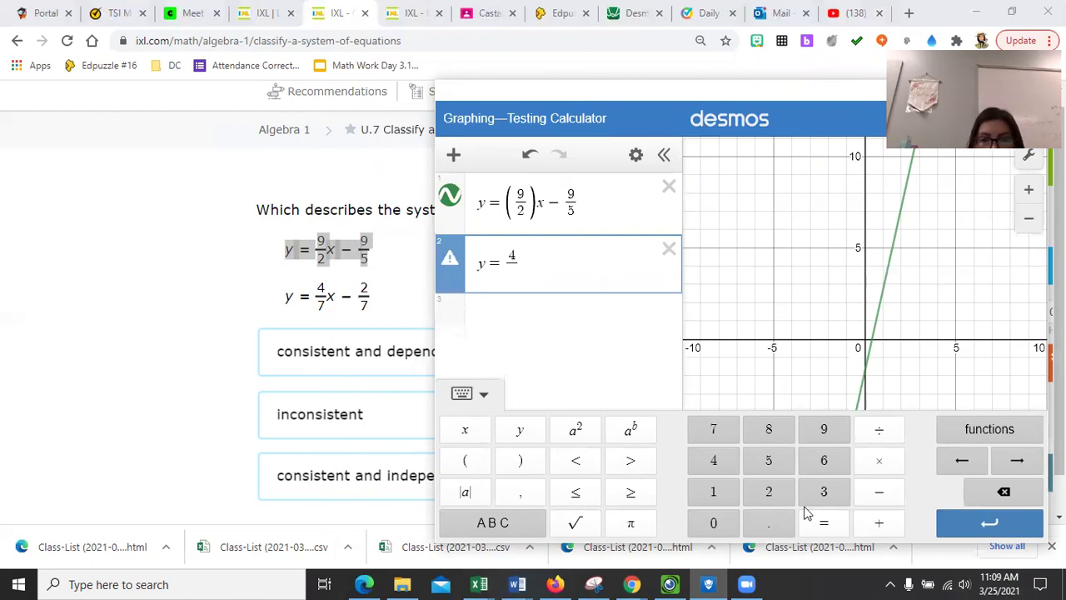
pyautogui.write('3')
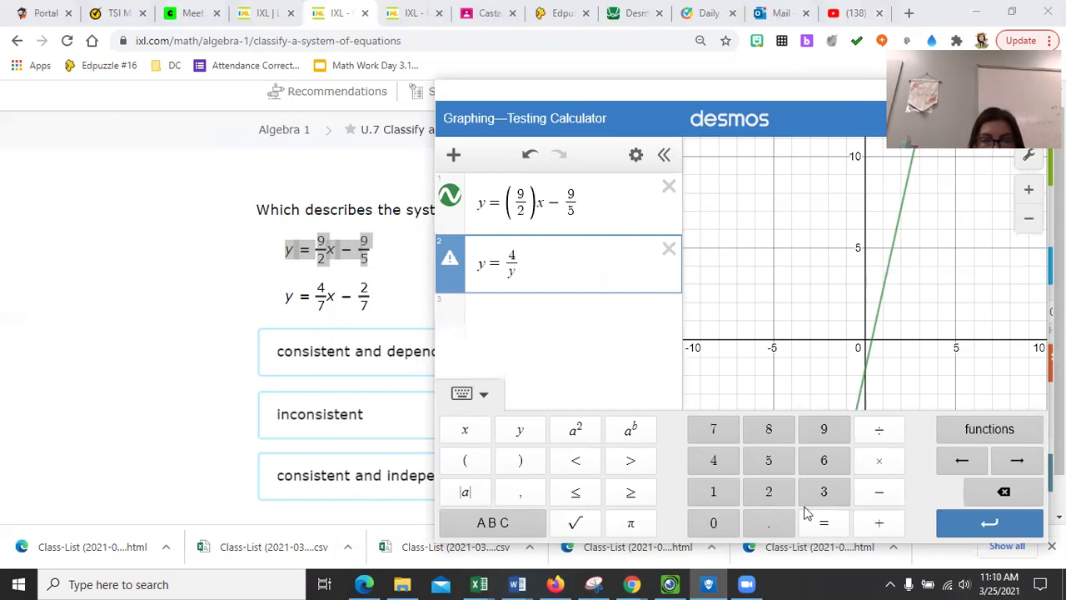
pyautogui.press('BackSpace')
pyautogui.write('3')
pyautogui.press('BackSpace')
pyautogui.write('7')
pyautogui.press('Return')
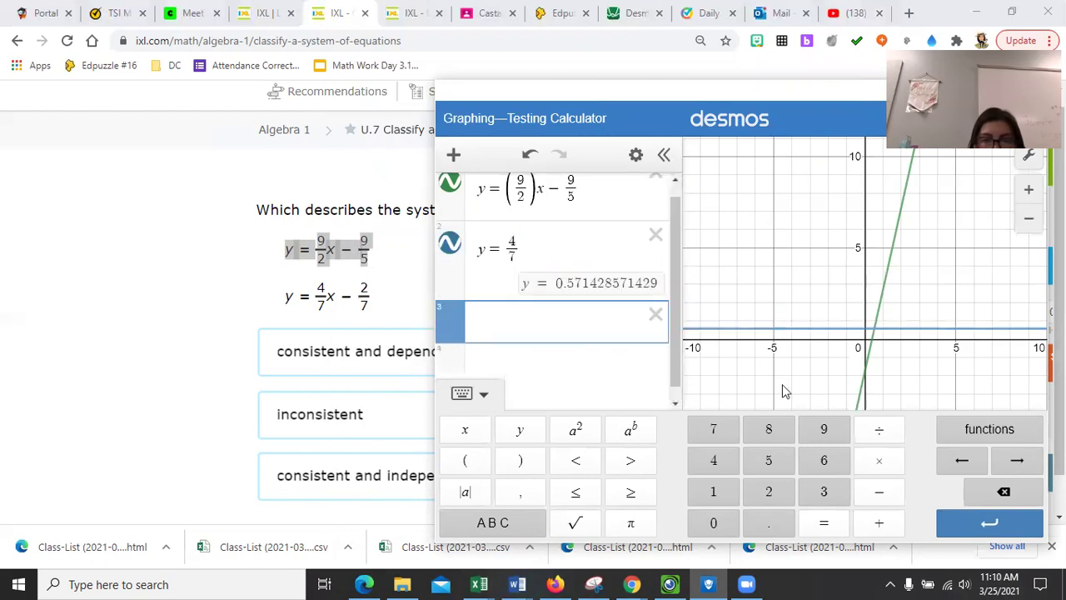
# Extend the second expression to y = 4/7x − 2/7.
pyautogui.press('Up')
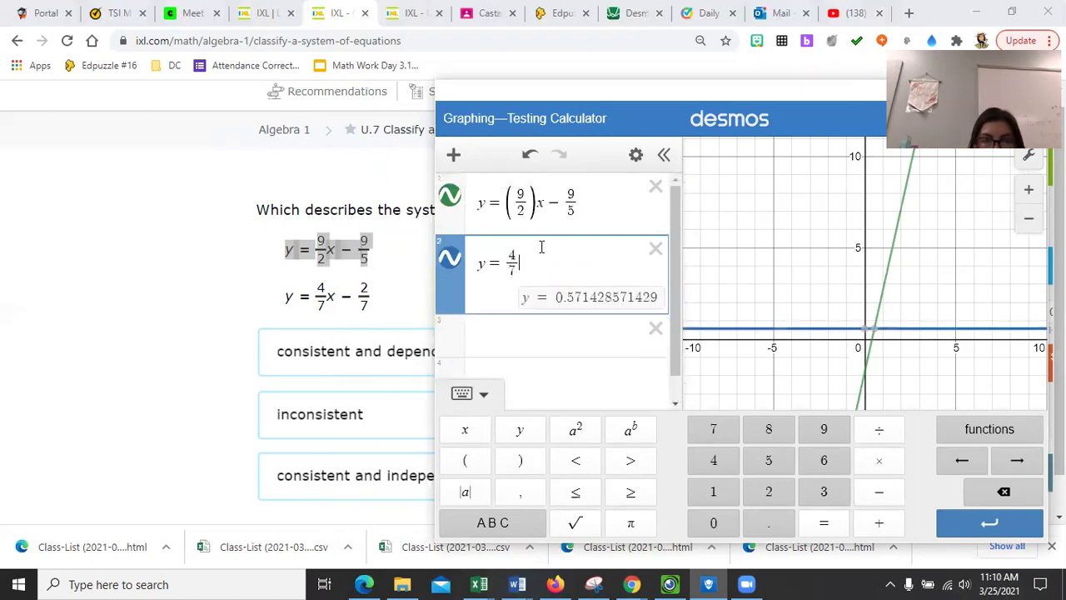
pyautogui.write('x')
pyautogui.write('-')
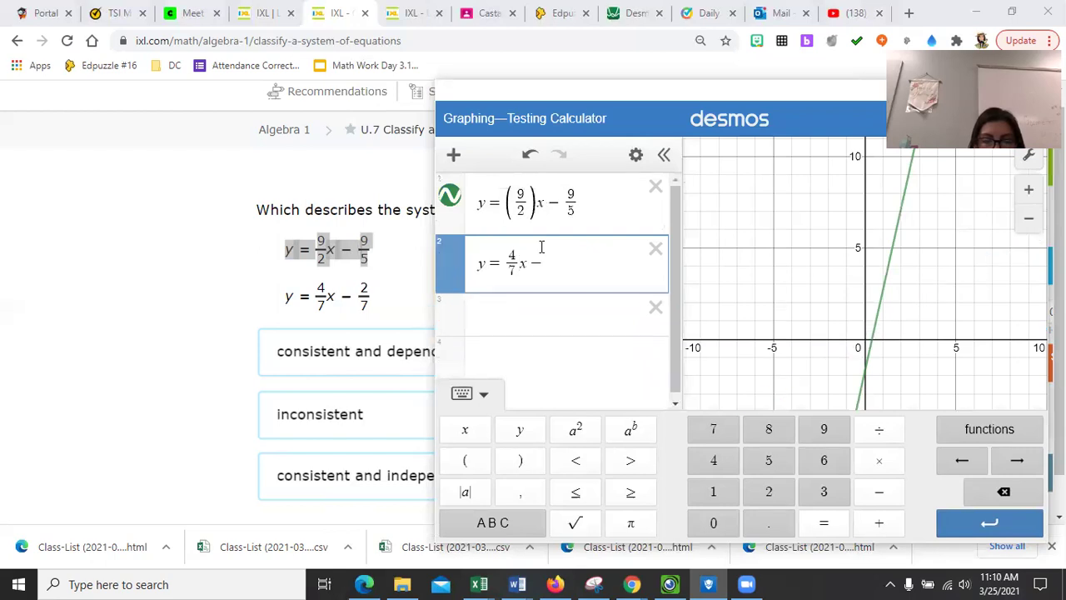
pyautogui.write('2/7')
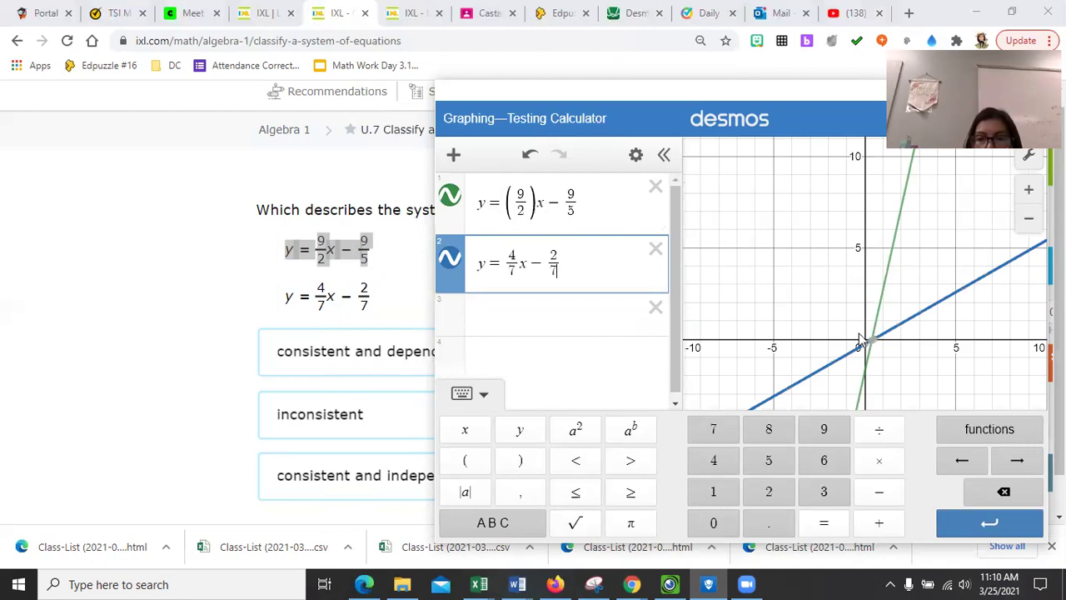
# Check where the two graphed lines cross, and submit "consistent and independent" as the answer to the IXL problem.
pyautogui.scroll(3, 887, 350)
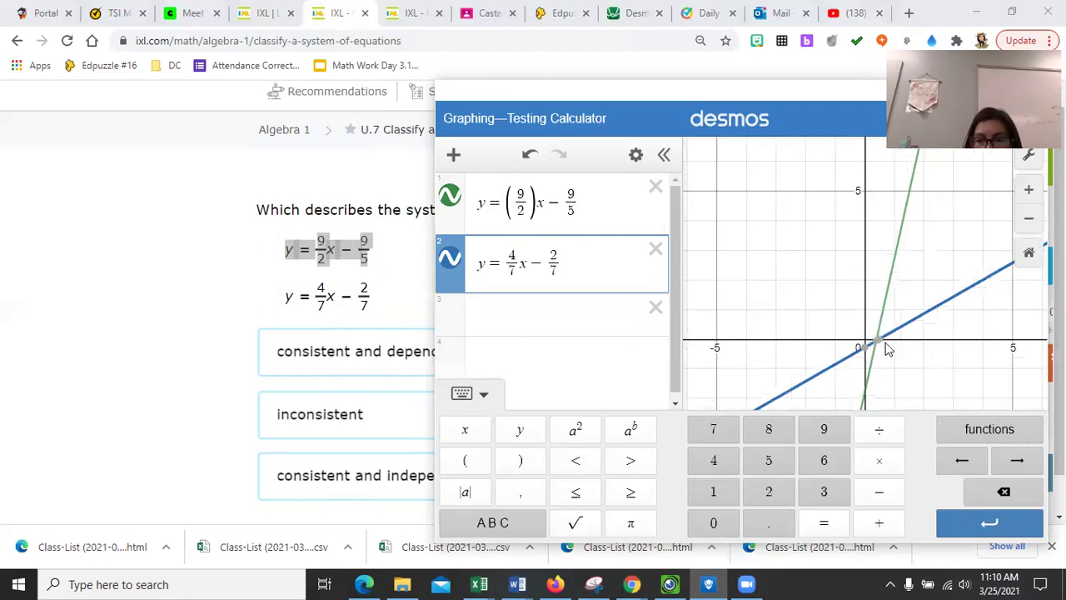
pyautogui.scroll(1, 887, 350)
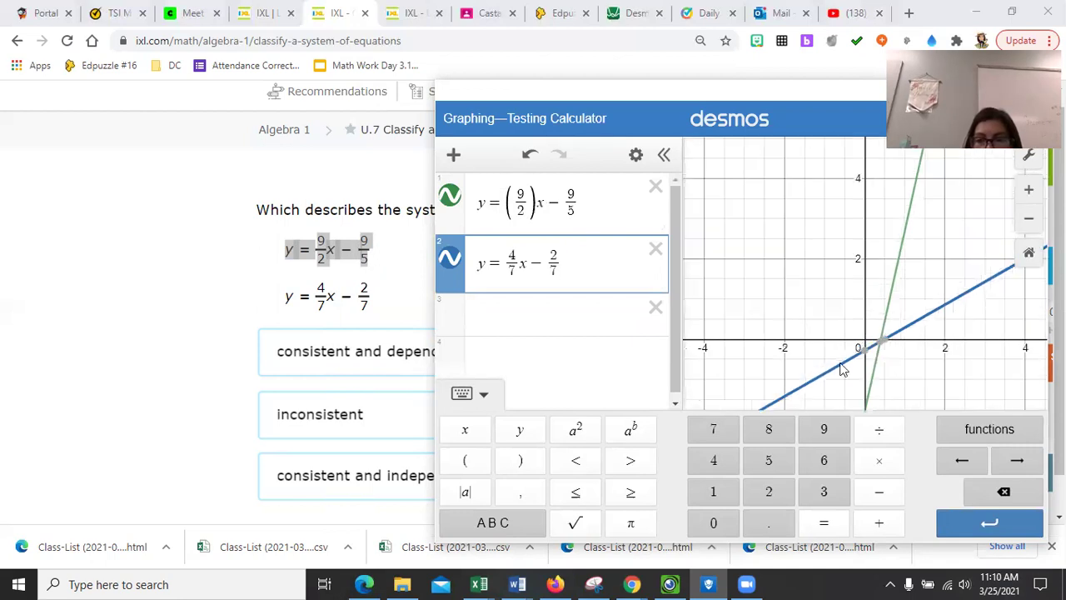
pyautogui.click(142, 379)
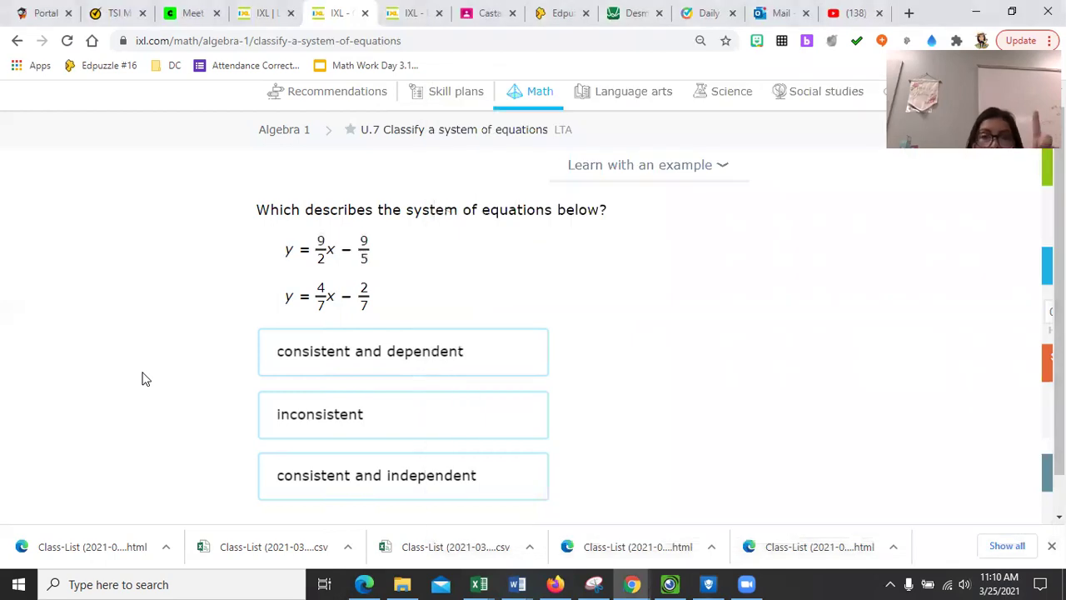
pyautogui.click(385, 482)
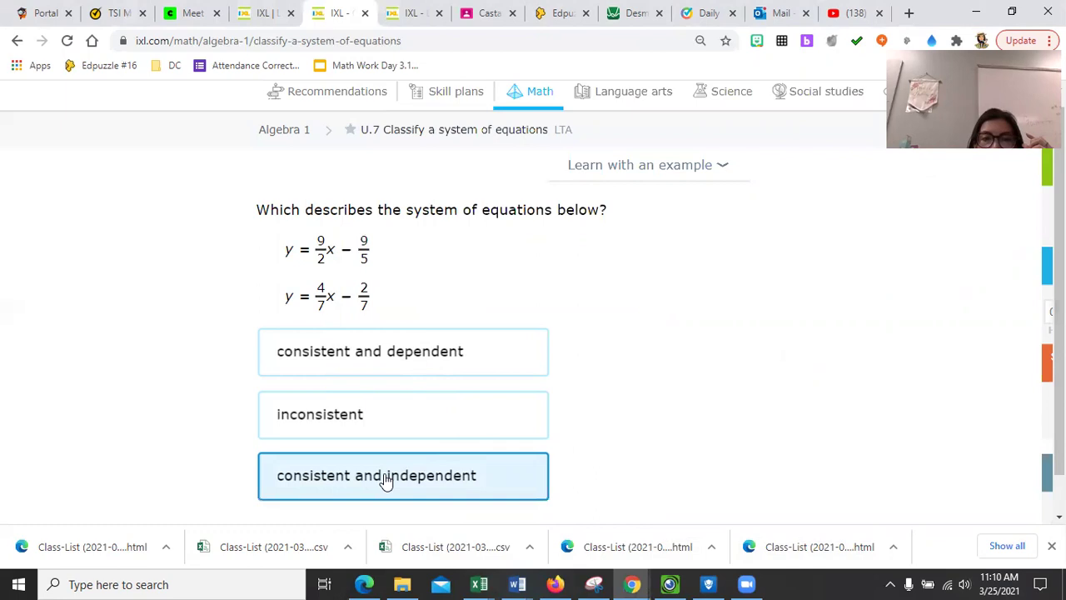
pyautogui.hotkey('ctrl', '0')
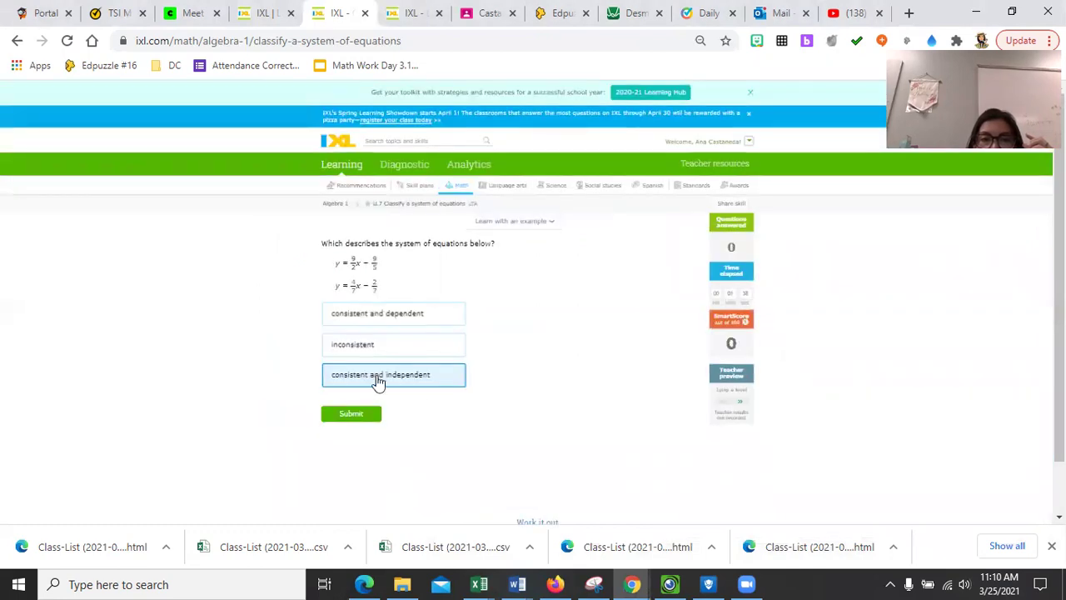
pyautogui.click(372, 414)
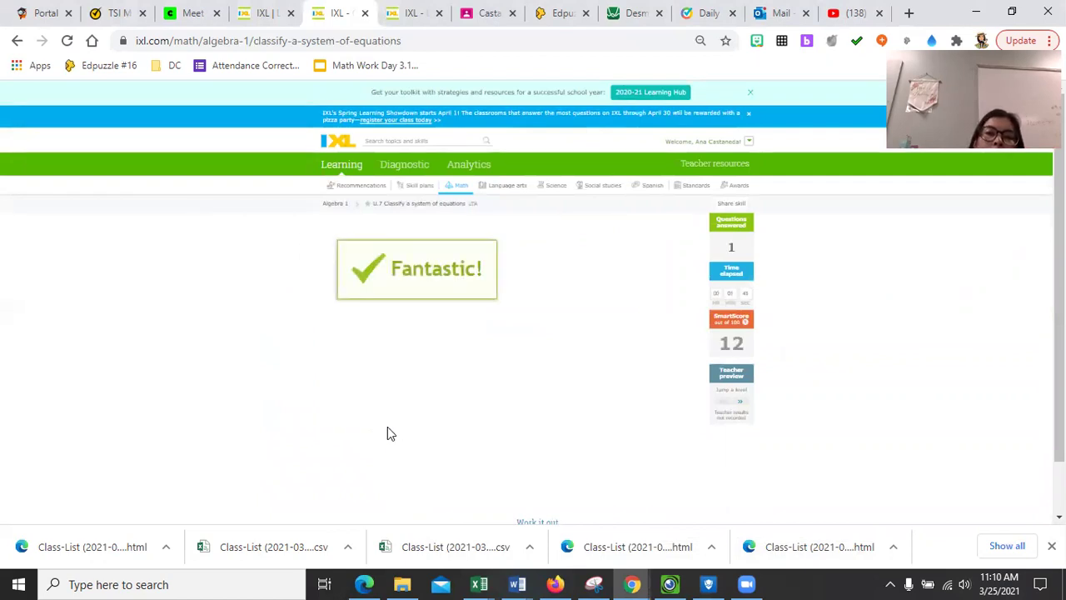
# Copy the equation y = 3x − 9 from the new IXL problem and replace the first Desmos expression with it.
pyautogui.scroll(5, 350, 236)
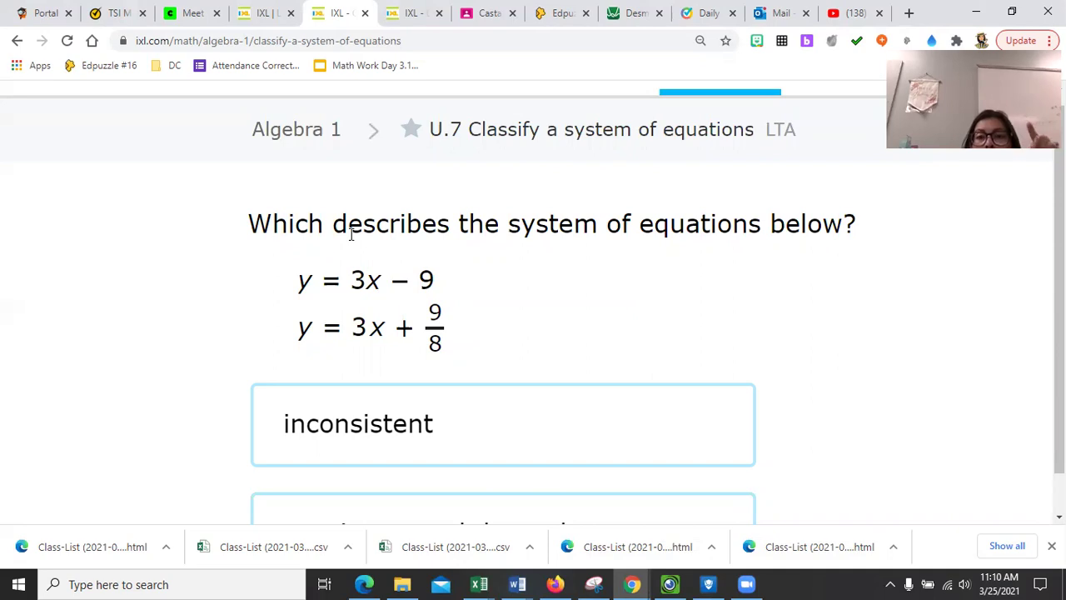
pyautogui.scroll(-2, 350, 236)
pyautogui.scroll(-1, 351, 236)
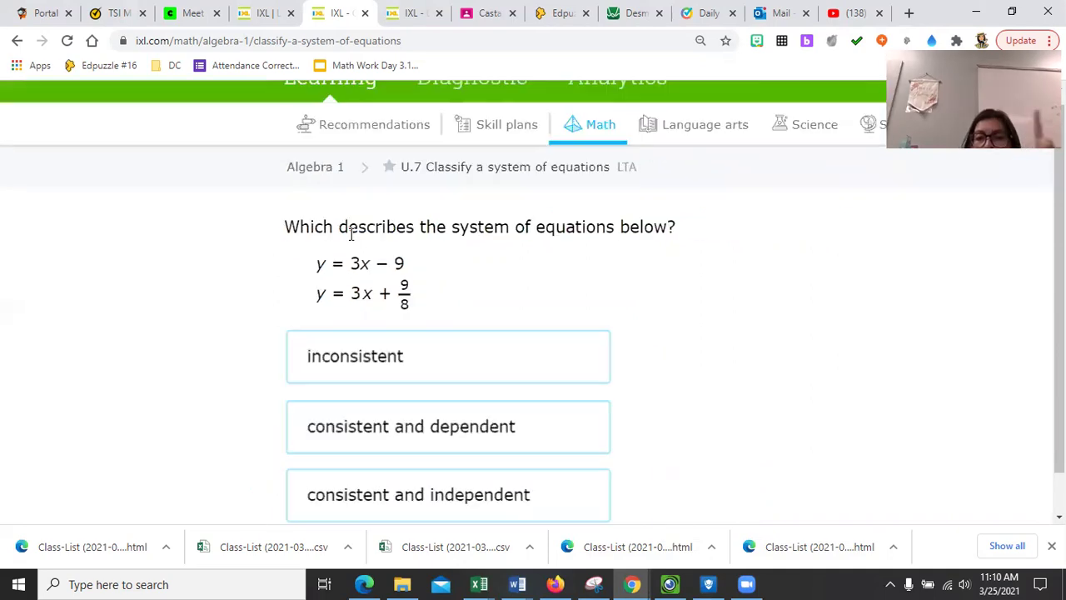
pyautogui.moveTo(336, 273); pyautogui.dragTo(307, 268)
pyautogui.hotkey('ctrl', 'c')
pyautogui.hotkey('alt', 'Tab')
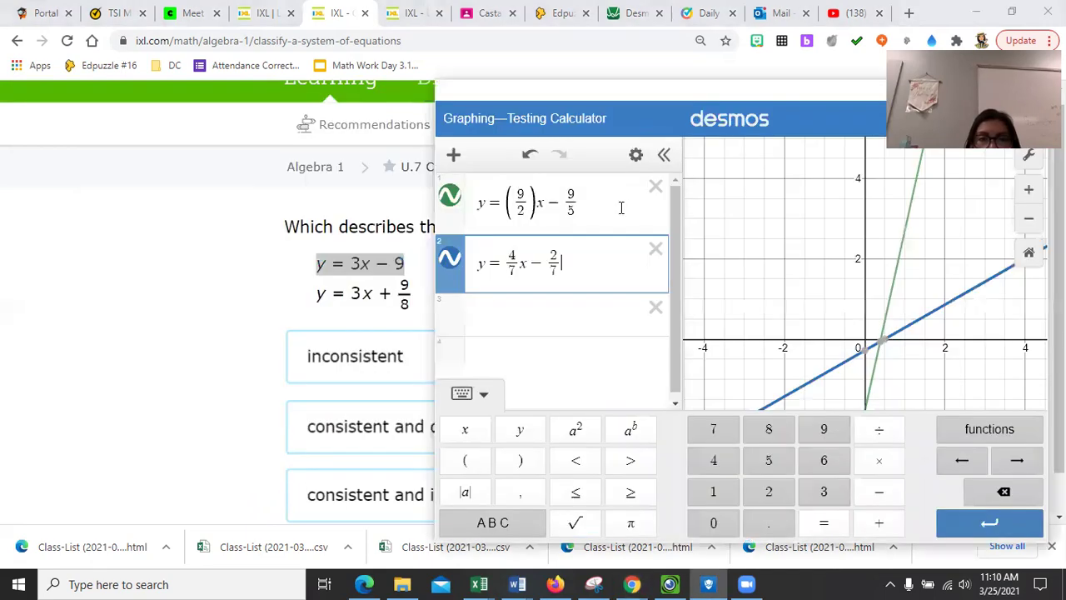
pyautogui.click(621, 208)
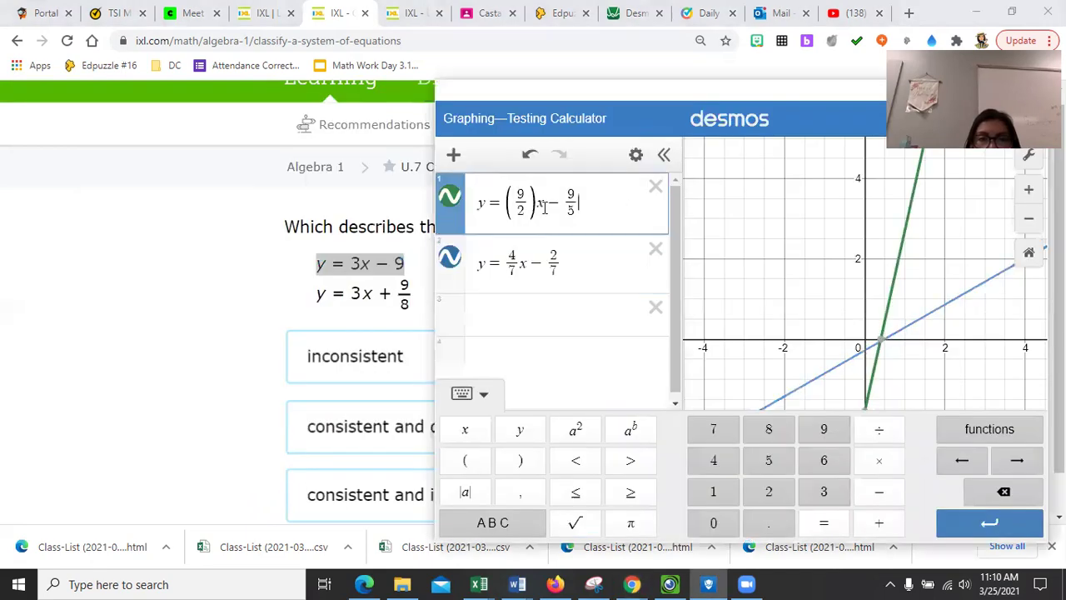
pyautogui.hotkey('ctrl', 'a')
pyautogui.hotkey('ctrl', 'v')
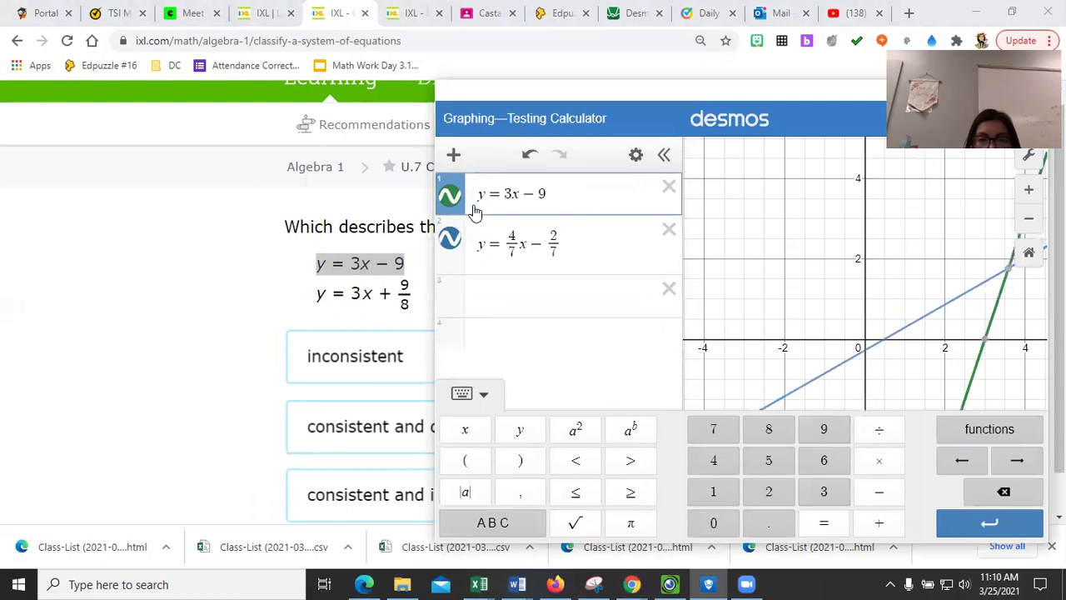
# Try to replace the second Desmos expression with y = 3x + 9/8 copied from the IXL problem.
pyautogui.click(398, 297)
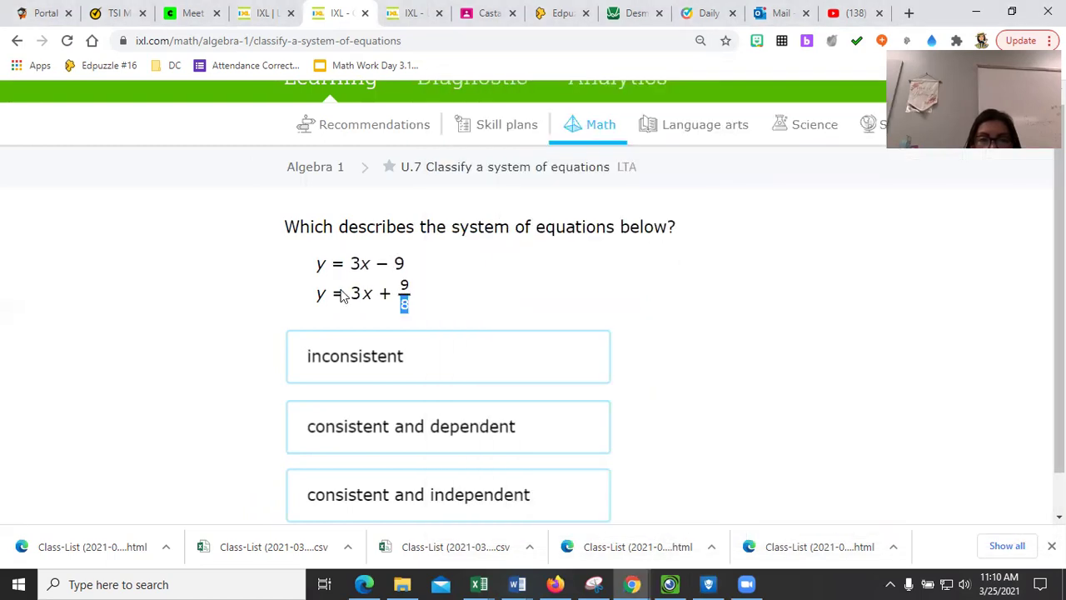
pyautogui.tripleClick(316, 298)
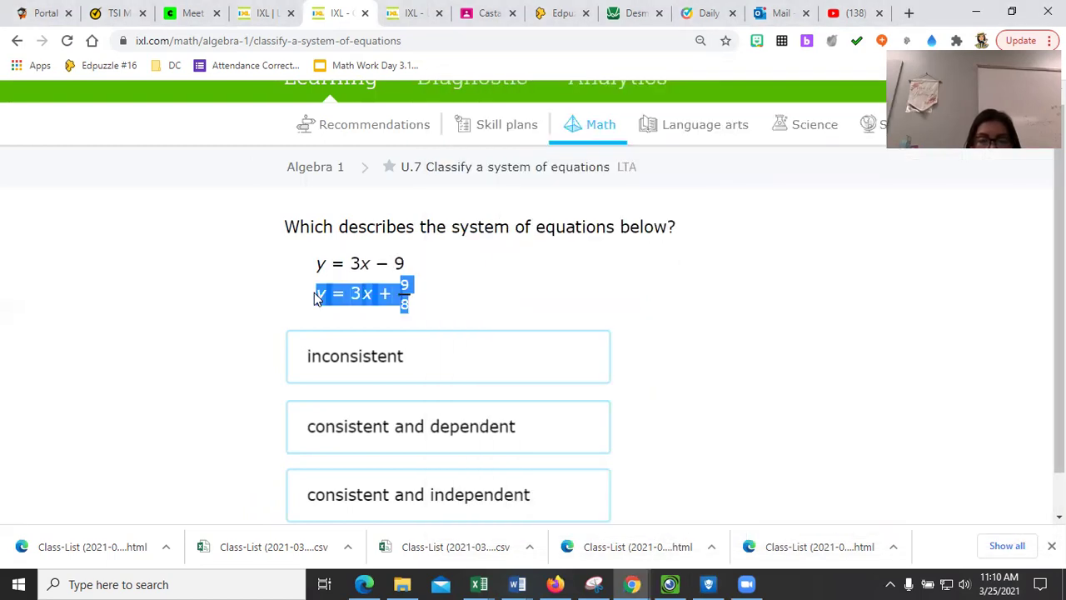
pyautogui.hotkey('alt', 'Tab')
pyautogui.click(463, 246)
pyautogui.hotkey('ctrl', 'a')
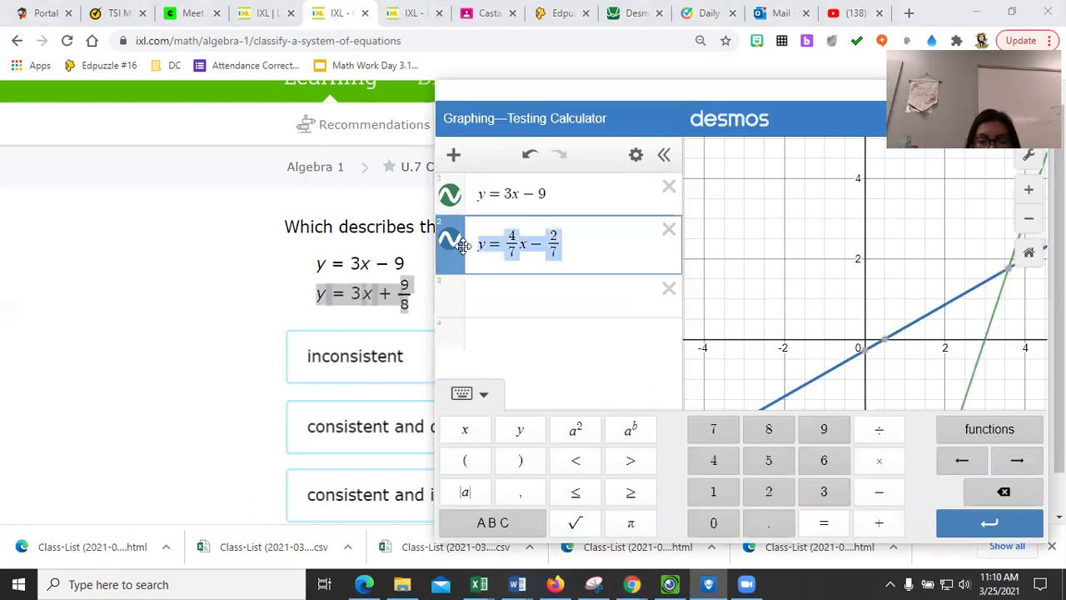
pyautogui.write('y = 3 x + 9 8')
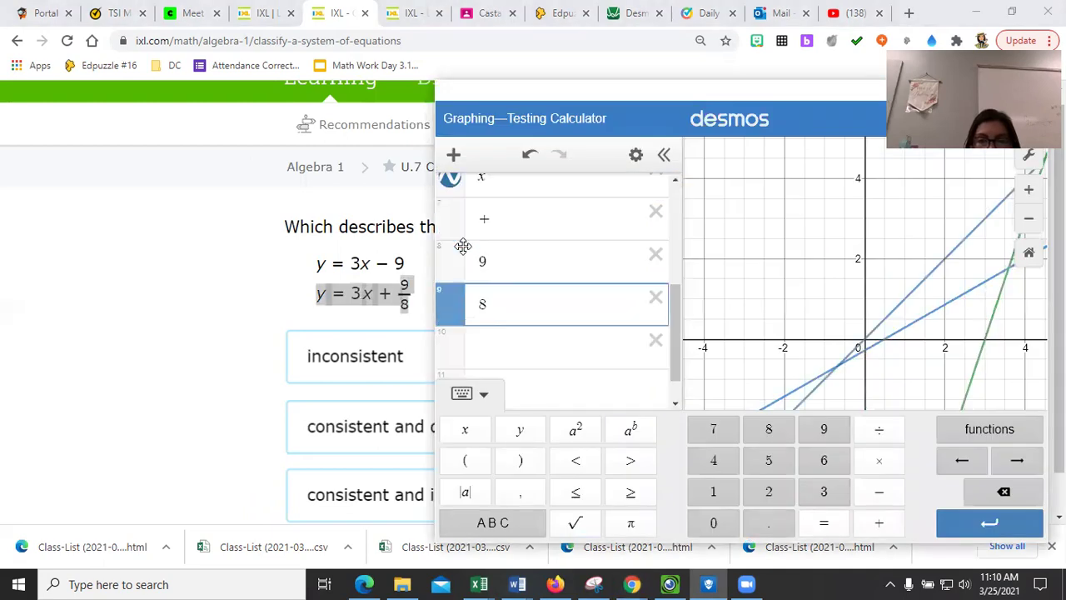
# Delete the stray pasted fragments 3, x, +, 9 and 8 from the expression list, keeping the y row.
pyautogui.click(655, 257)
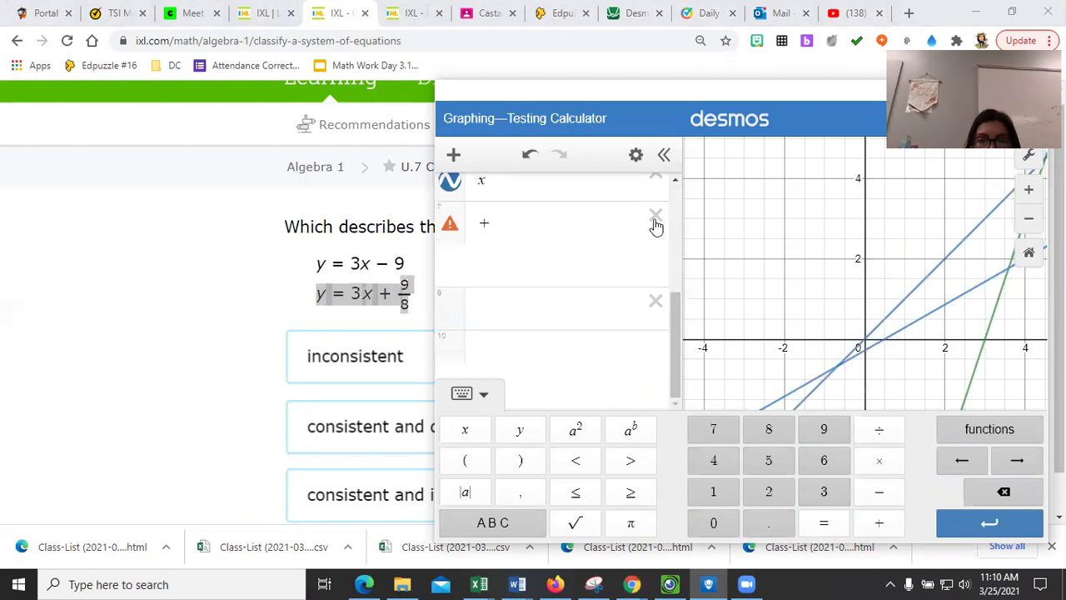
pyautogui.click(655, 219)
pyautogui.click(656, 226)
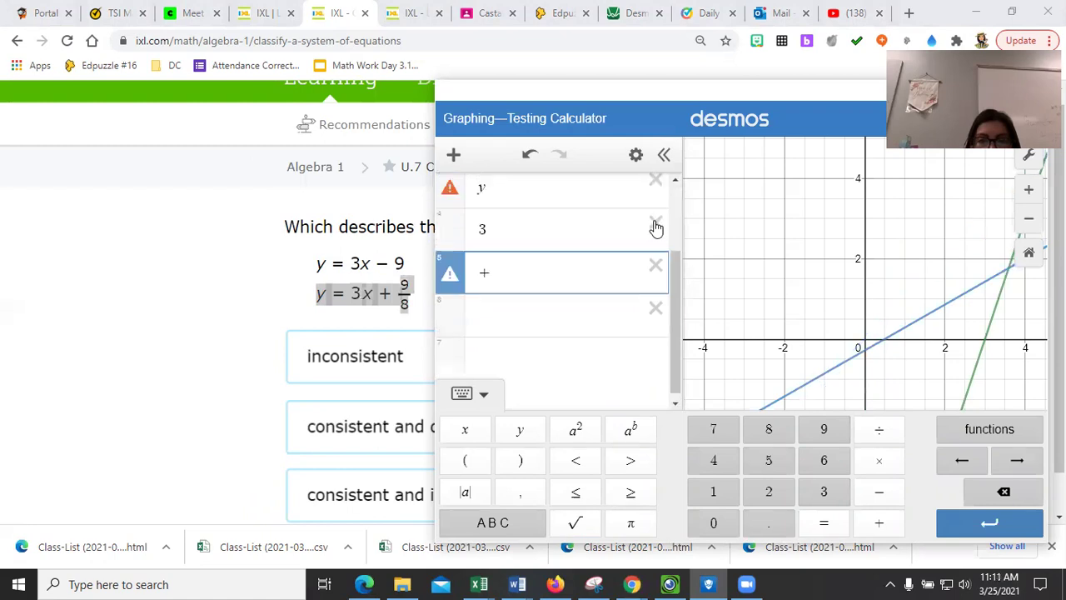
pyautogui.click(656, 226)
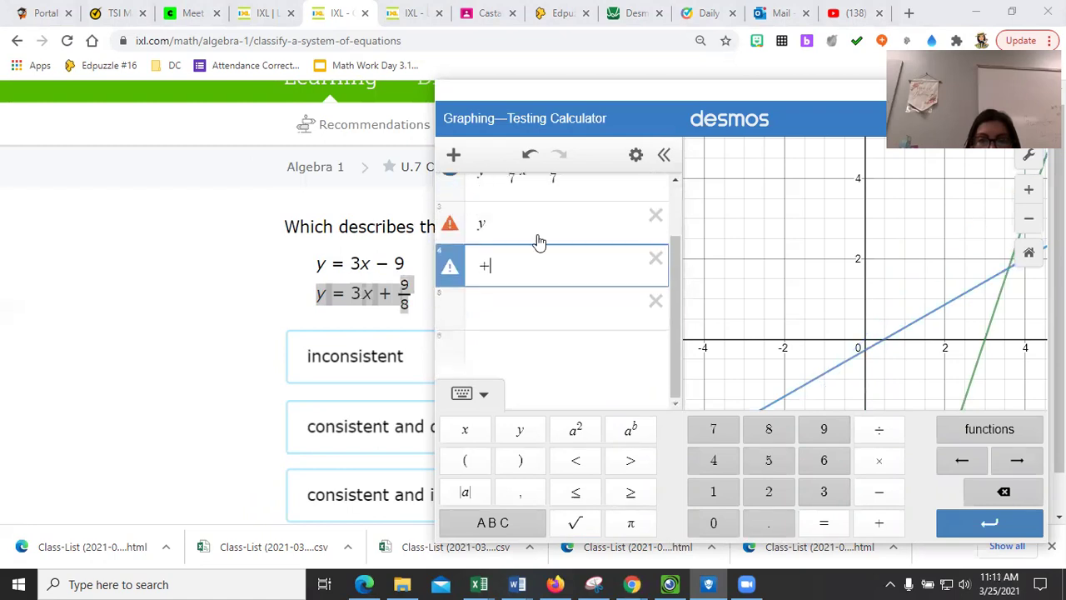
pyautogui.press('BackSpace')
pyautogui.press('BackSpace')
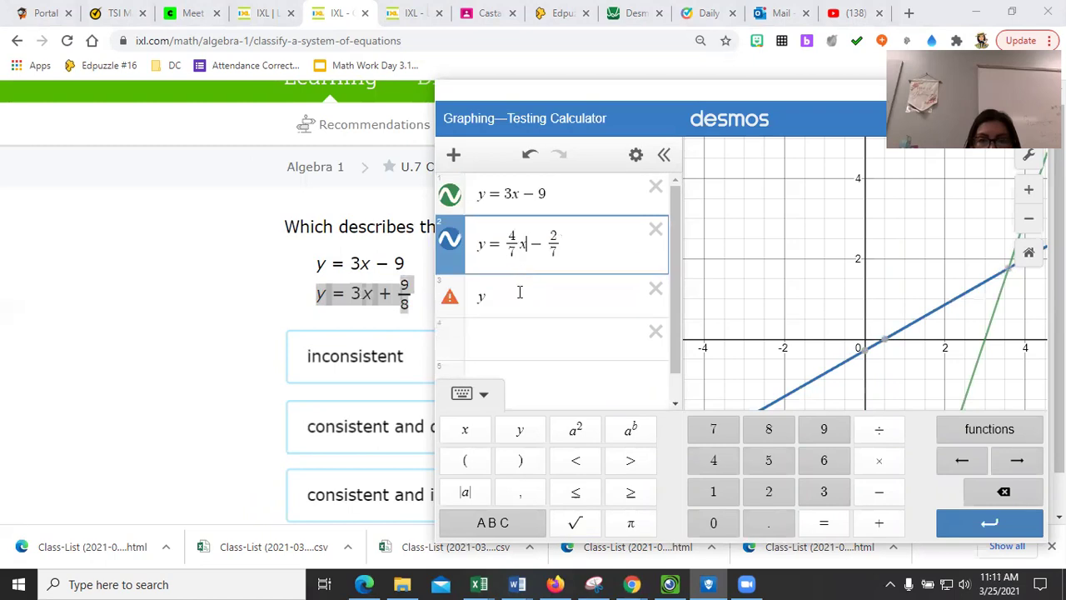
# Delete the old expression y = 4/7x − 2/7 and complete the remaining y row as y = 3x + 9/8.
pyautogui.click(656, 232)
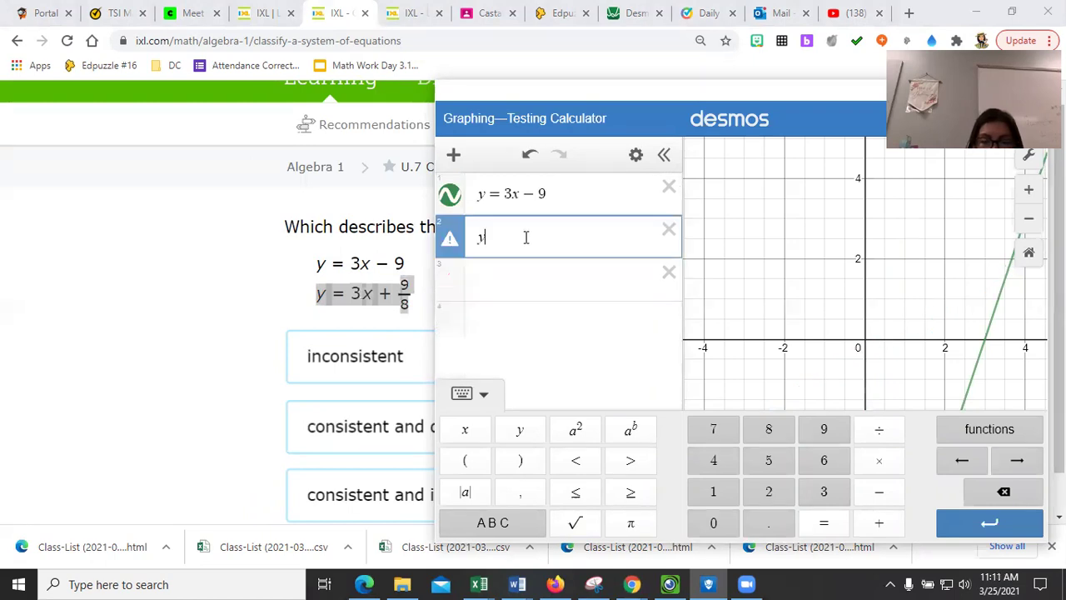
pyautogui.write('= 3x ')
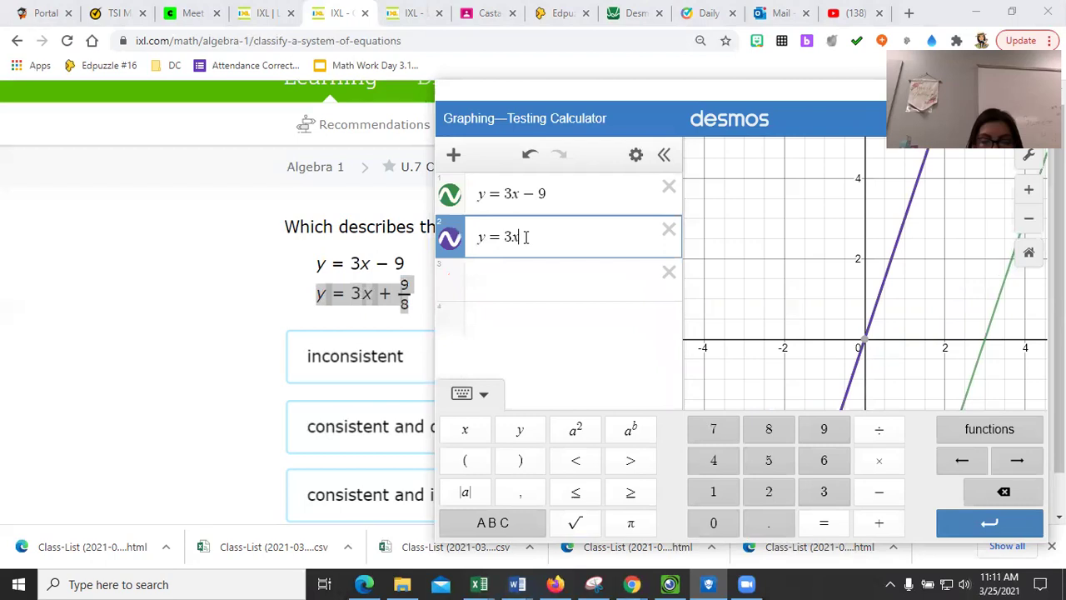
pyautogui.write('+ ')
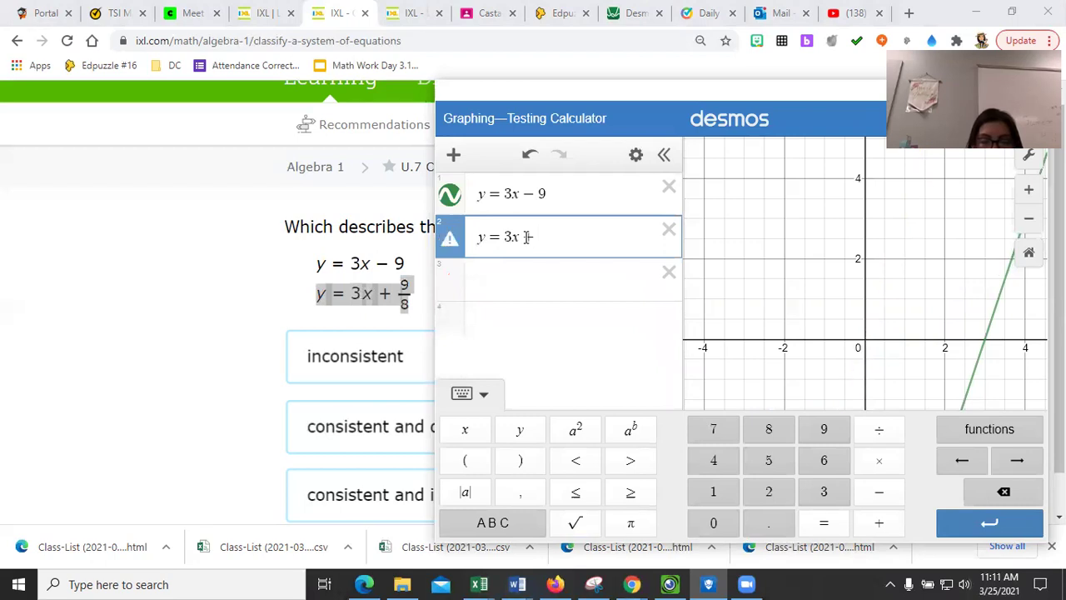
pyautogui.write('9/8')
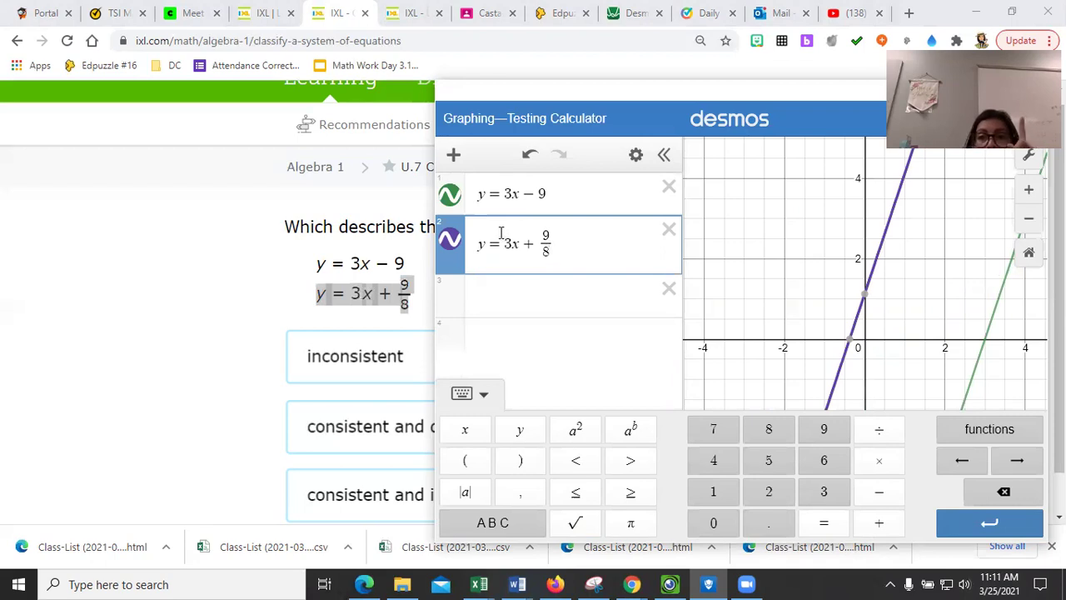
# Review the handwritten solution-type notes in IPEVO Visualizer, and select "inconsistent" as the answer to the IXL problem.
pyautogui.hotkey('alt', 'Tab')
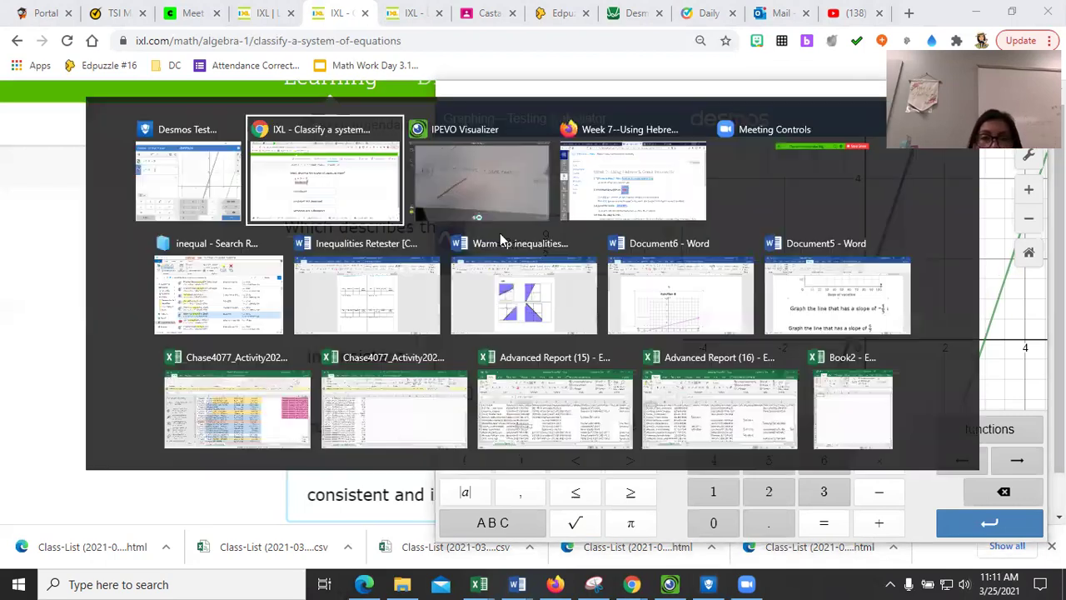
pyautogui.hotkey('alt', 'Tab')
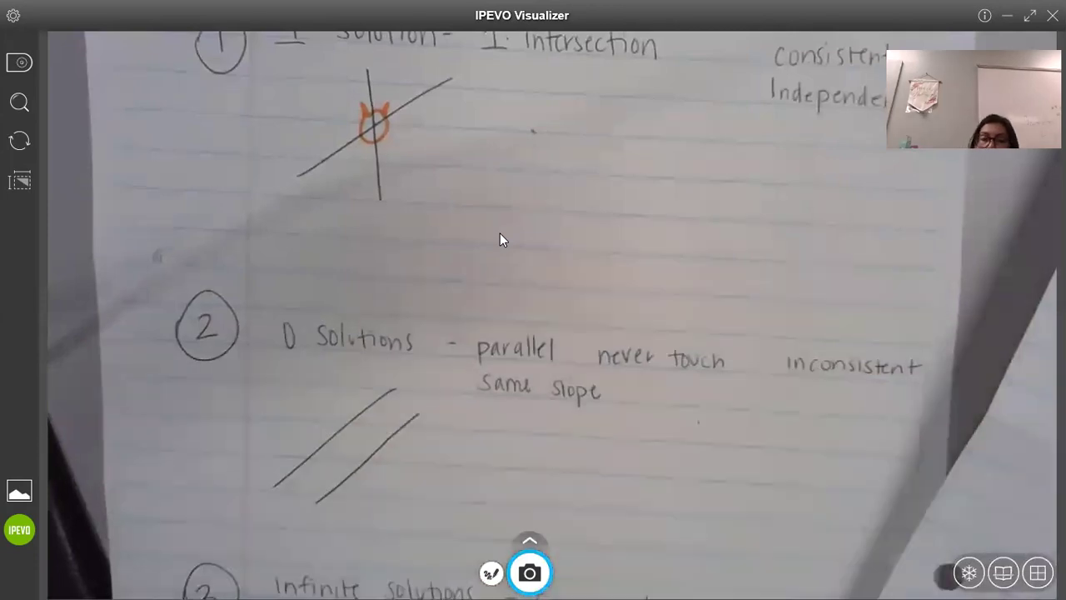
pyautogui.hotkey('alt', 'Tab')
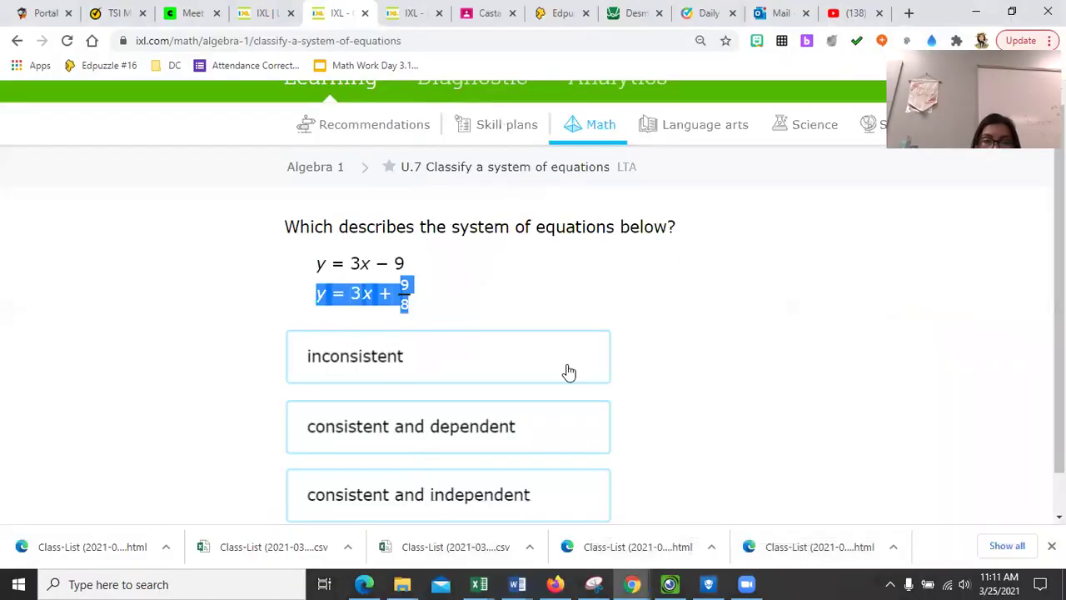
pyautogui.hotkey('alt', 'Tab')
pyautogui.click(527, 364)
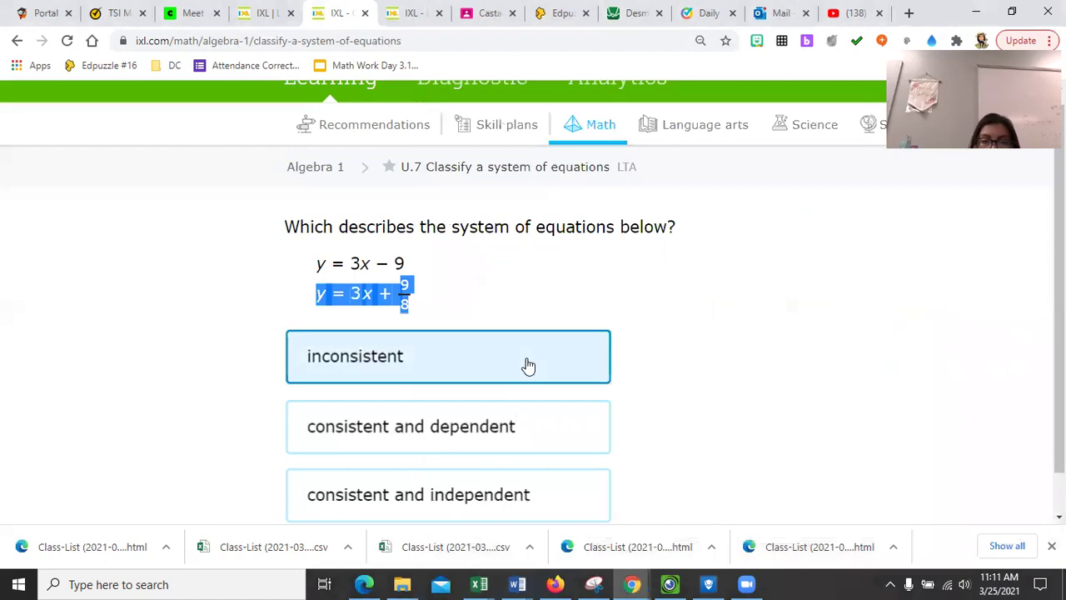
# Maximize the Desmos calculator to examine the two graphed lines, and submit "inconsistent" as the answer in IXL.
pyautogui.hotkey('alt', 'Tab')
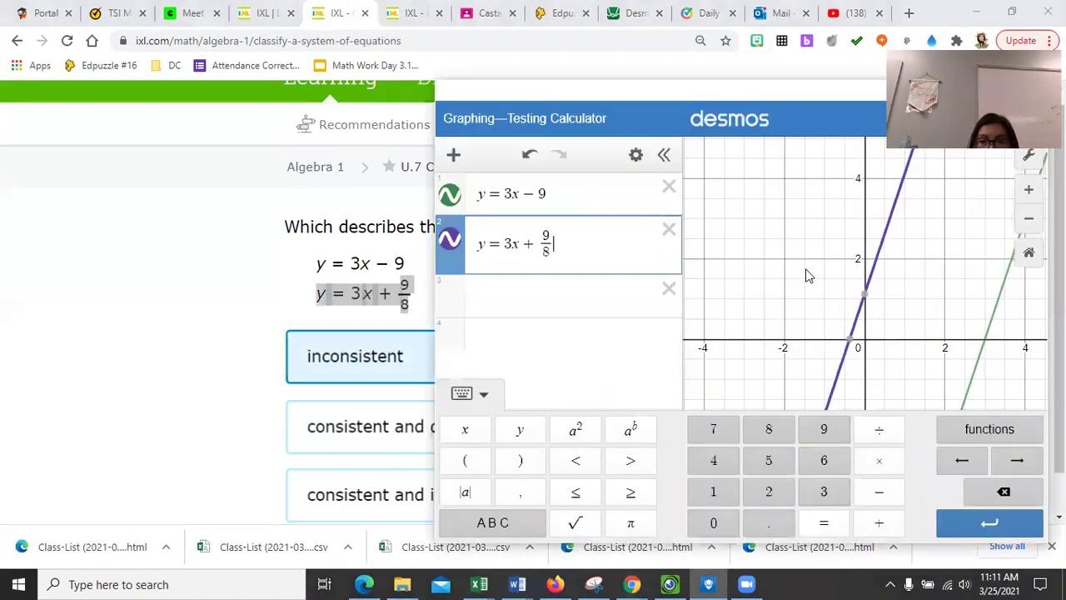
pyautogui.moveTo(1001, 92); pyautogui.dragTo(779, 84)
pyautogui.click(779, 84)
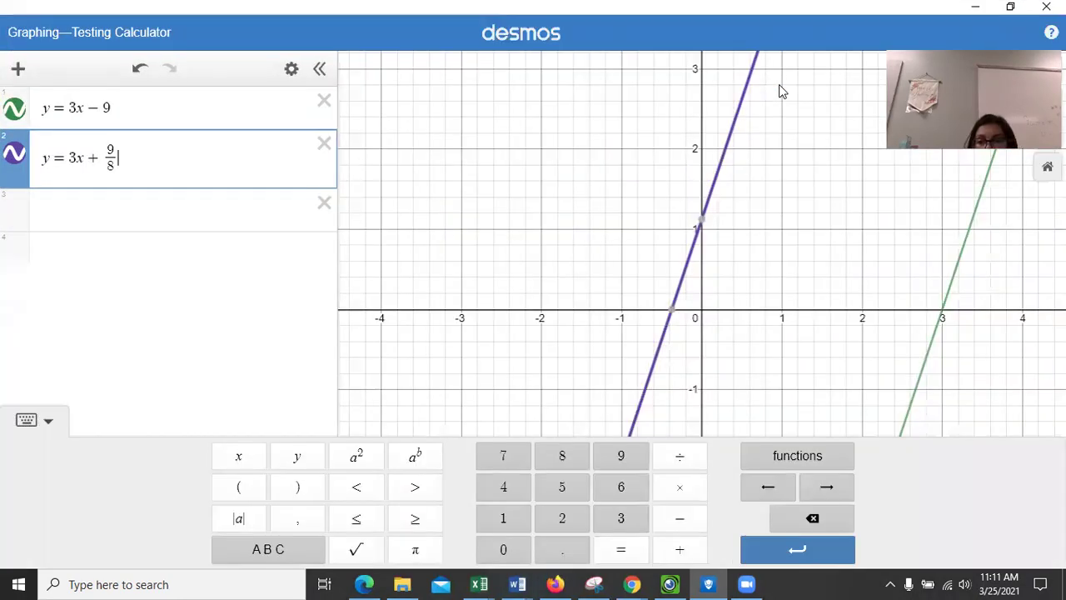
pyautogui.hotkey('alt', 'Tab')
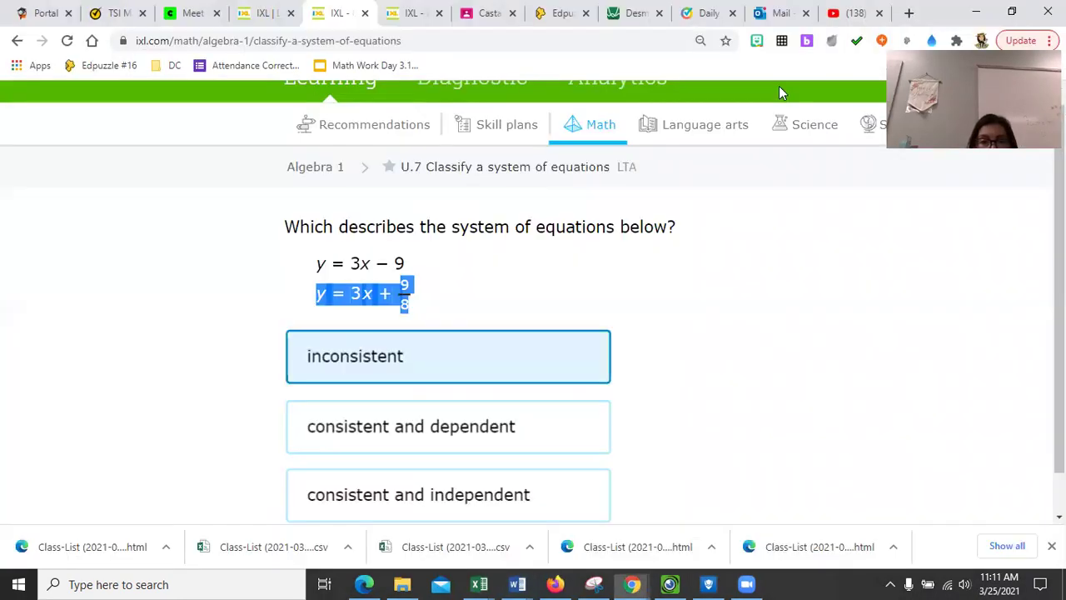
pyautogui.click(562, 354)
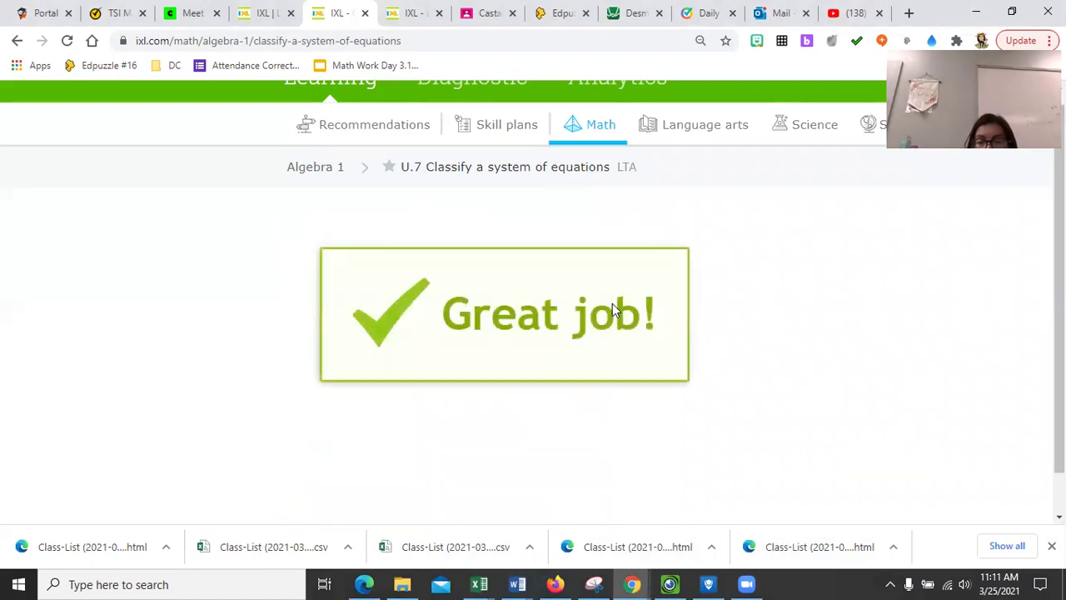